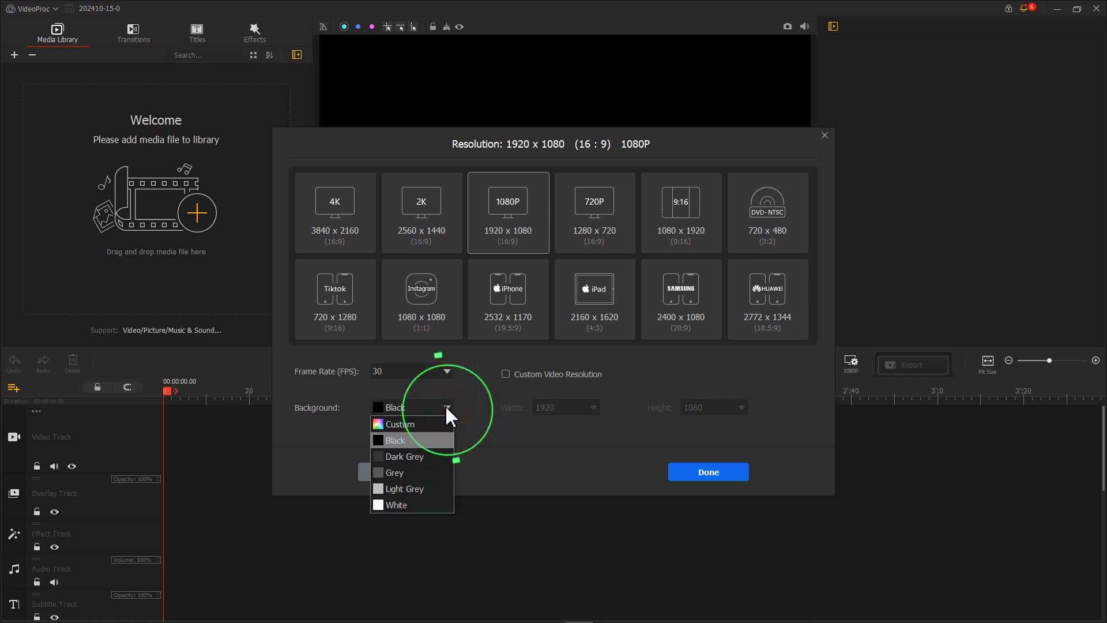
# - Set the project background to a custom green with RGB values 0, 200, 0
pyautogui.click(483, 297)
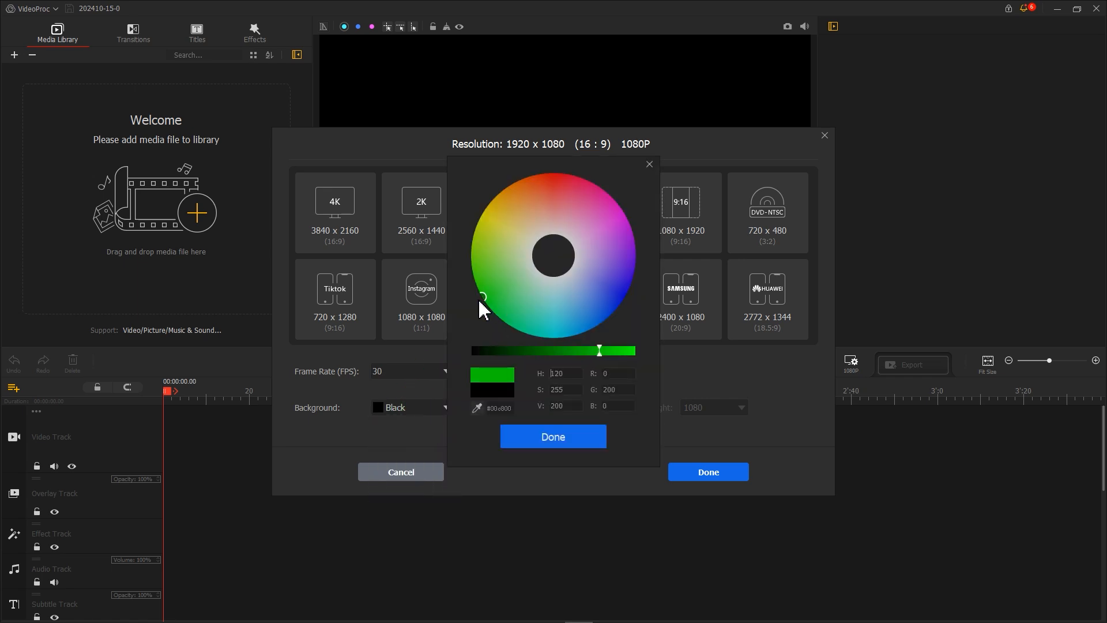
pyautogui.click(550, 439)
pyautogui.click(718, 469)
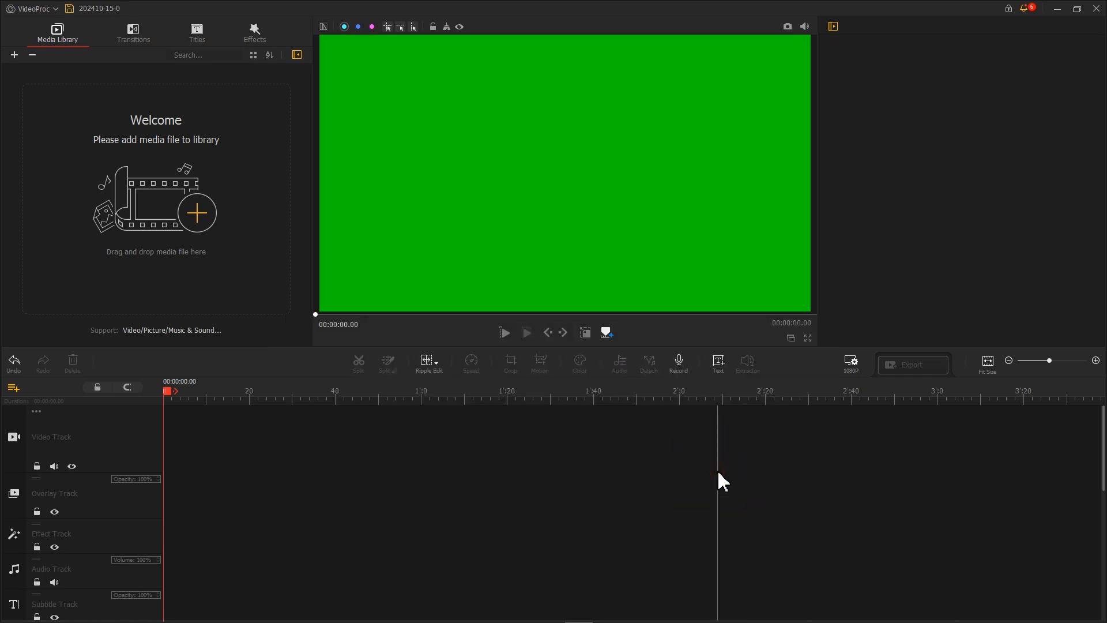
# - Add a text clip, clear its placeholder text, and capture a snapshot of the plain green canvas into the media library
pyautogui.click(716, 369)
pyautogui.moveTo(886, 191); pyautogui.dragTo(833, 188)
pyautogui.press('BackSpace')
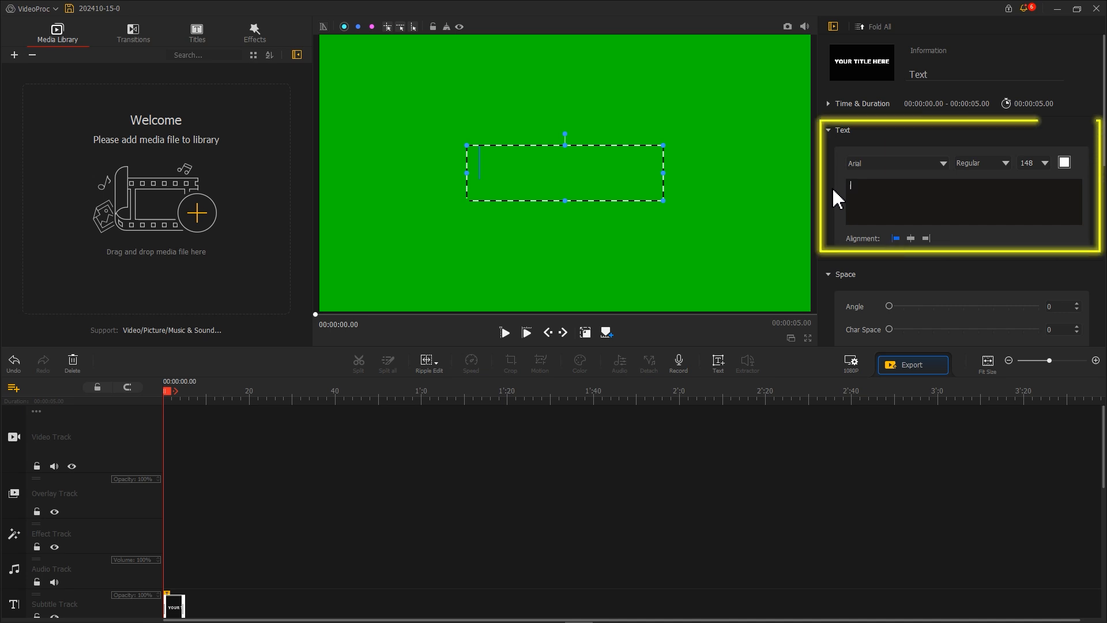
pyautogui.click(787, 27)
pyautogui.moveTo(503, 224); pyautogui.dragTo(151, 192)
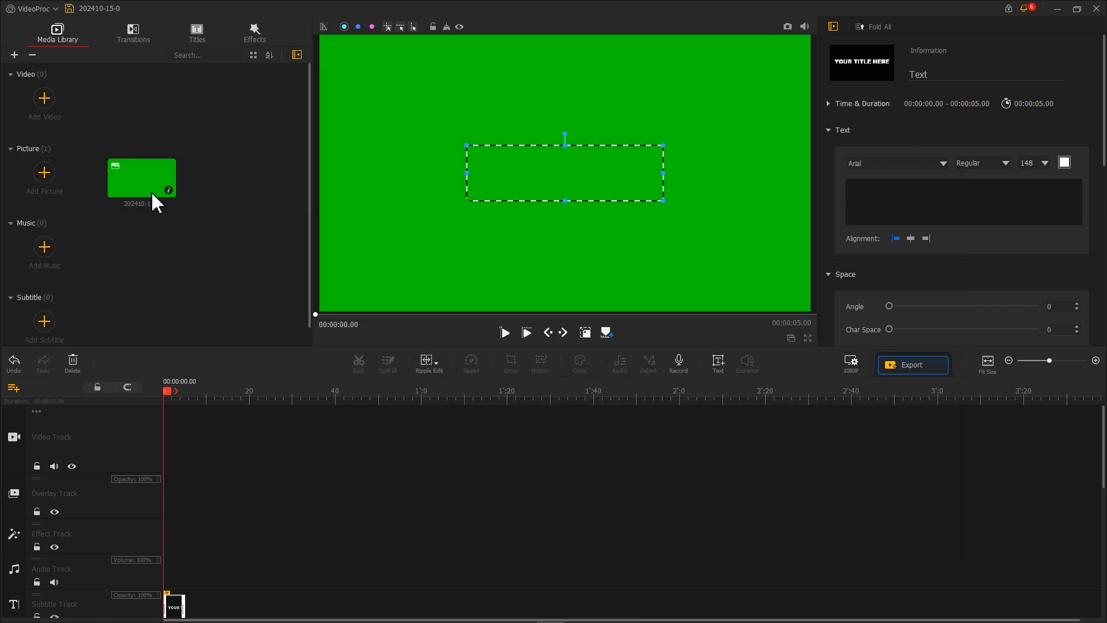
# - Delete the text clip from the subtitle track and place the plain green snapshot at the start of the overlay track
pyautogui.rightClick(177, 607)
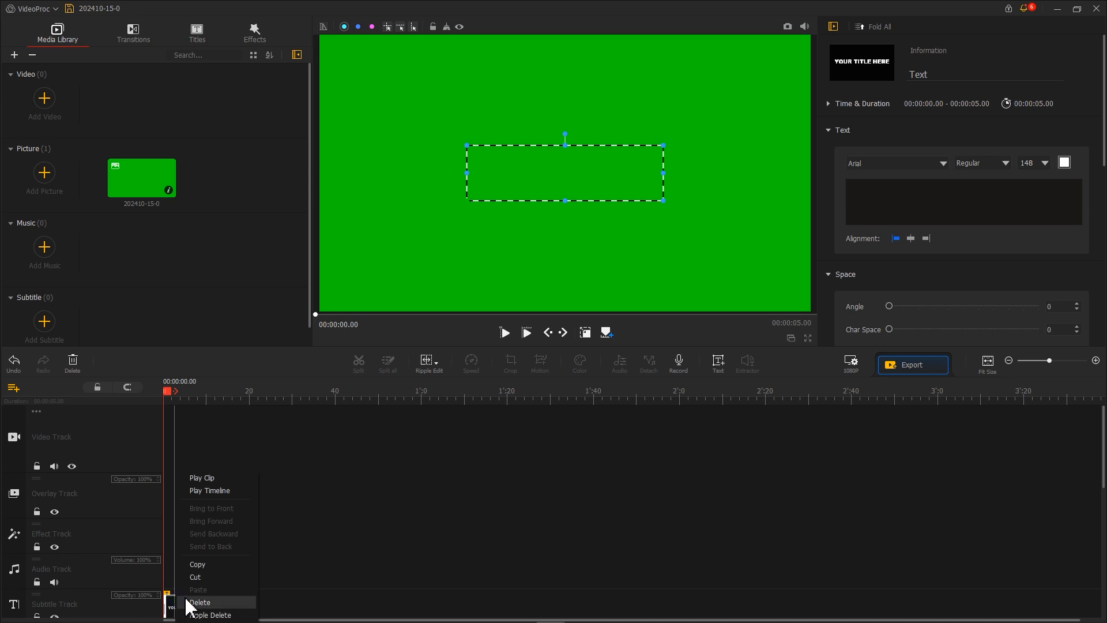
pyautogui.click(192, 605)
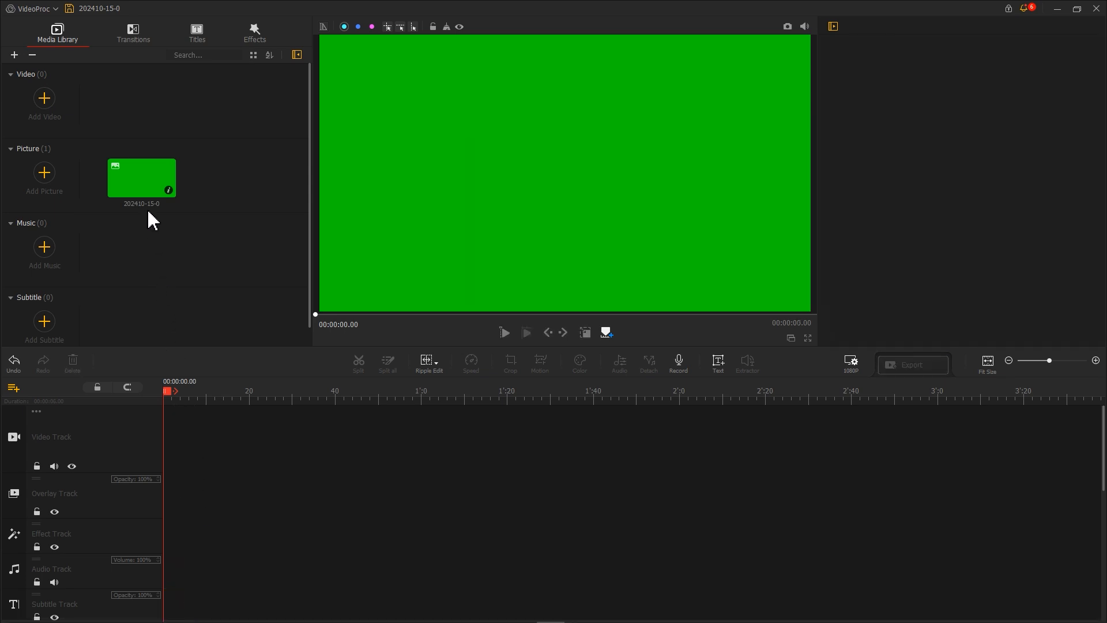
pyautogui.moveTo(142, 185); pyautogui.dragTo(165, 493)
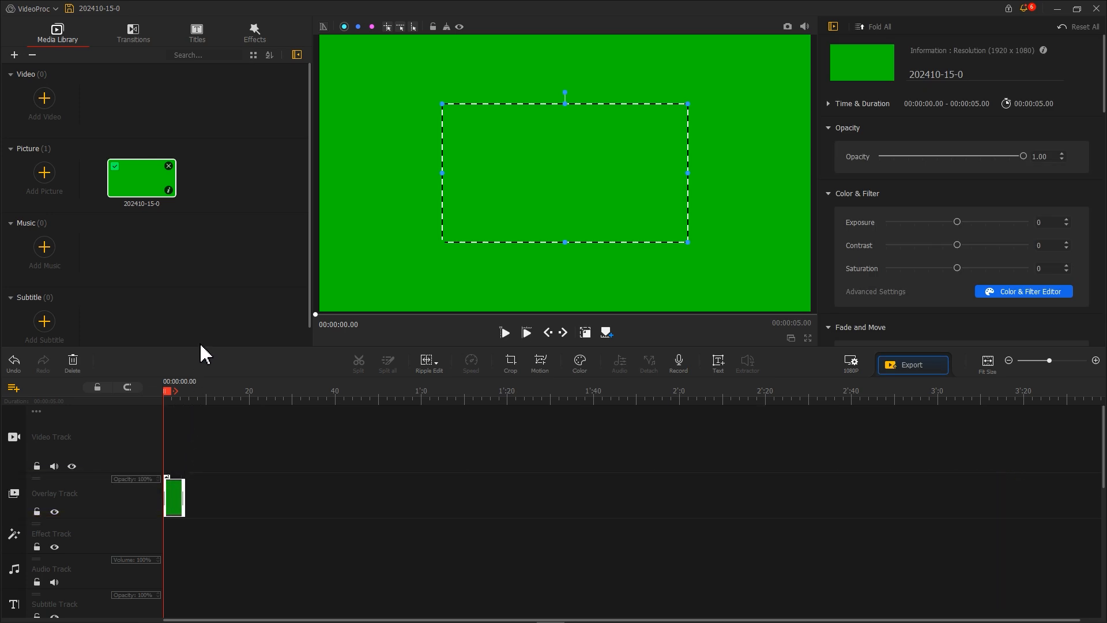
# - Add the Border filter to the effect track and apply it only to the 202410-15-0 overlay clip instead of the canvas
pyautogui.click(256, 36)
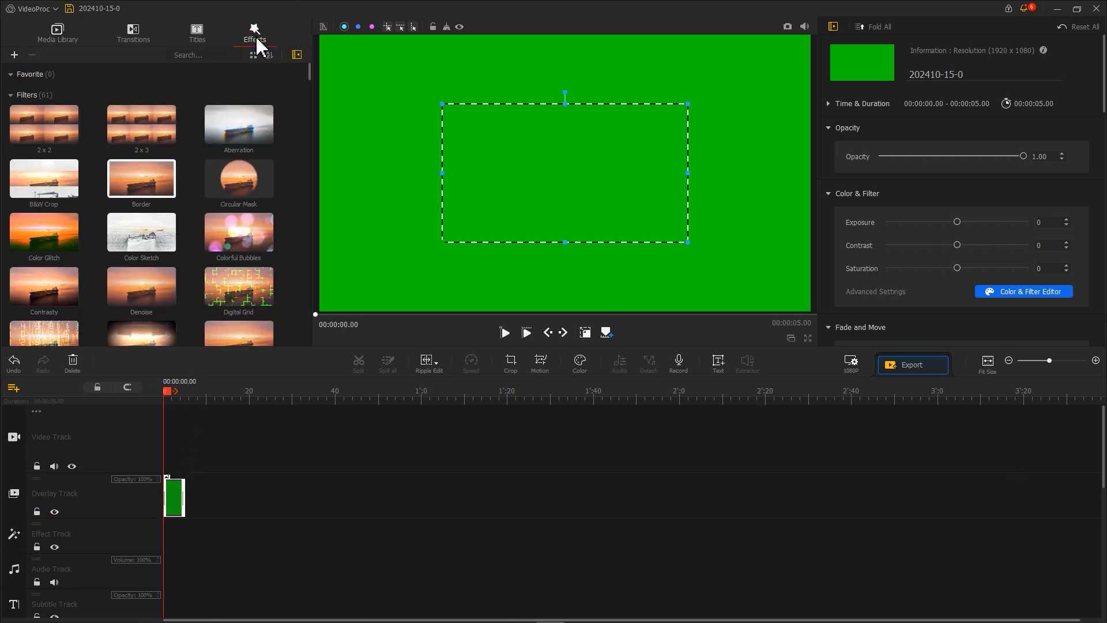
pyautogui.moveTo(143, 180); pyautogui.dragTo(167, 539)
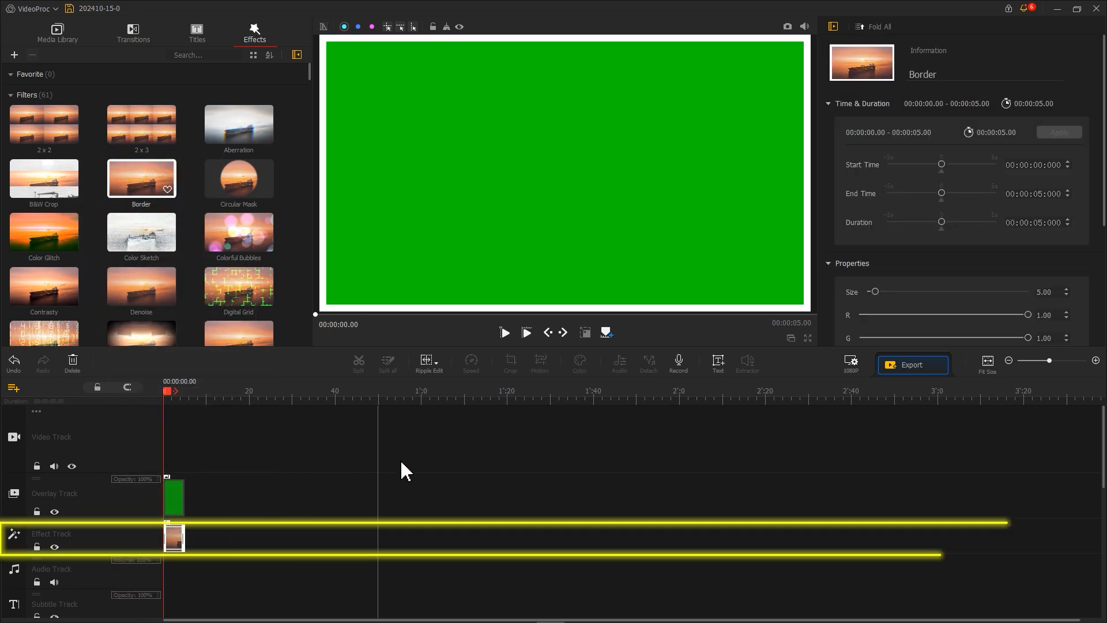
pyautogui.scroll(-4, 859, 296)
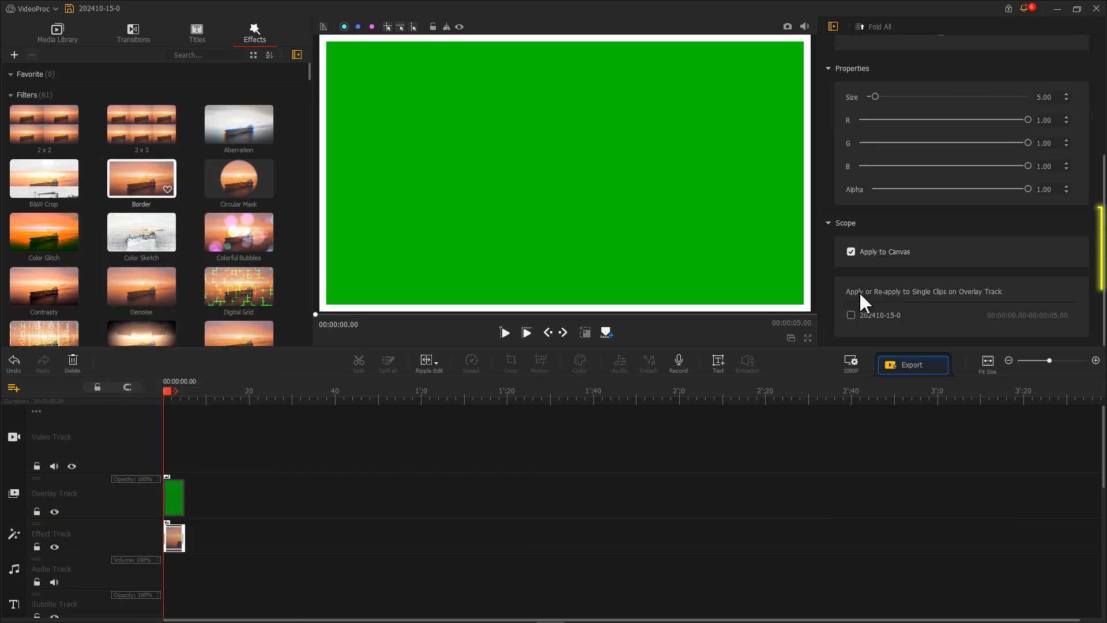
pyautogui.click(871, 253)
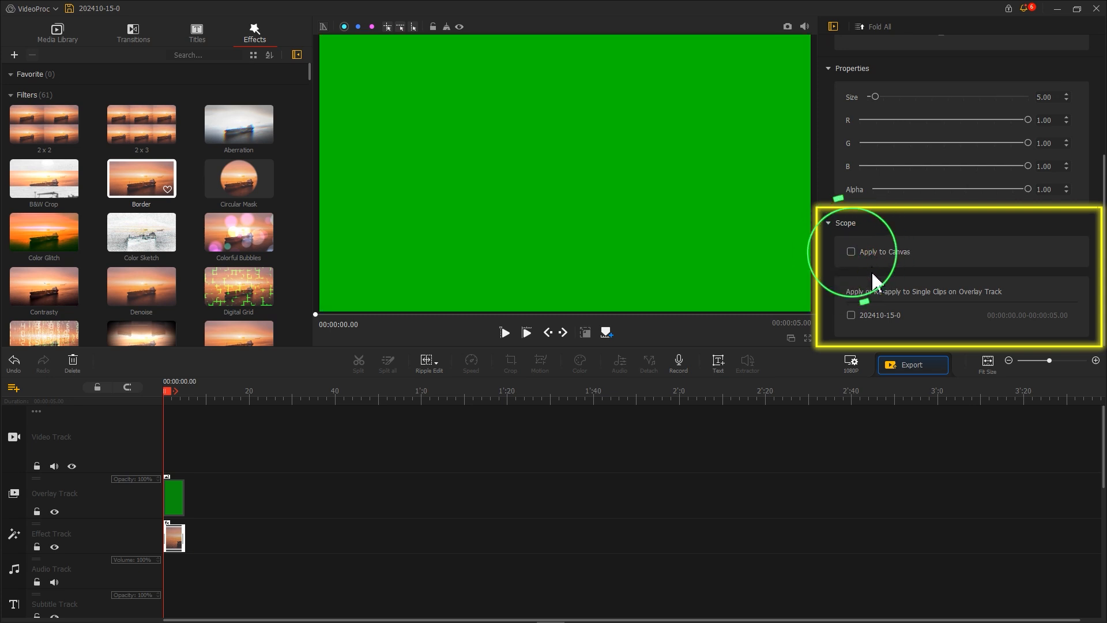
pyautogui.click(852, 315)
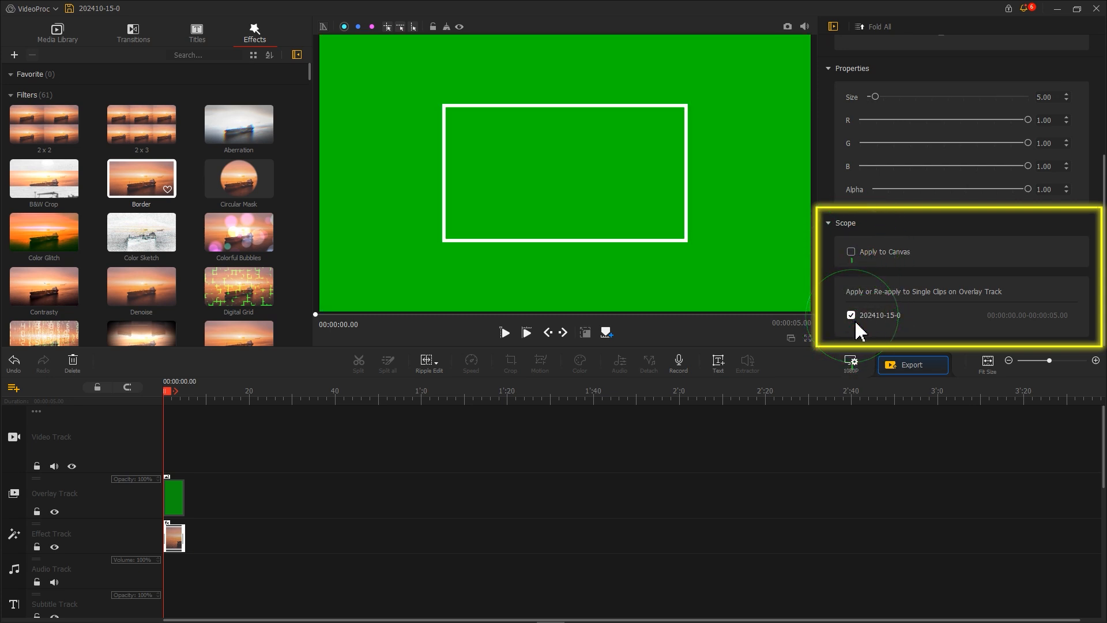
# - Set the border size to about 6.47 and enlarge the bordered overlay clip on the canvas
pyautogui.moveTo(875, 97); pyautogui.dragTo(879, 96)
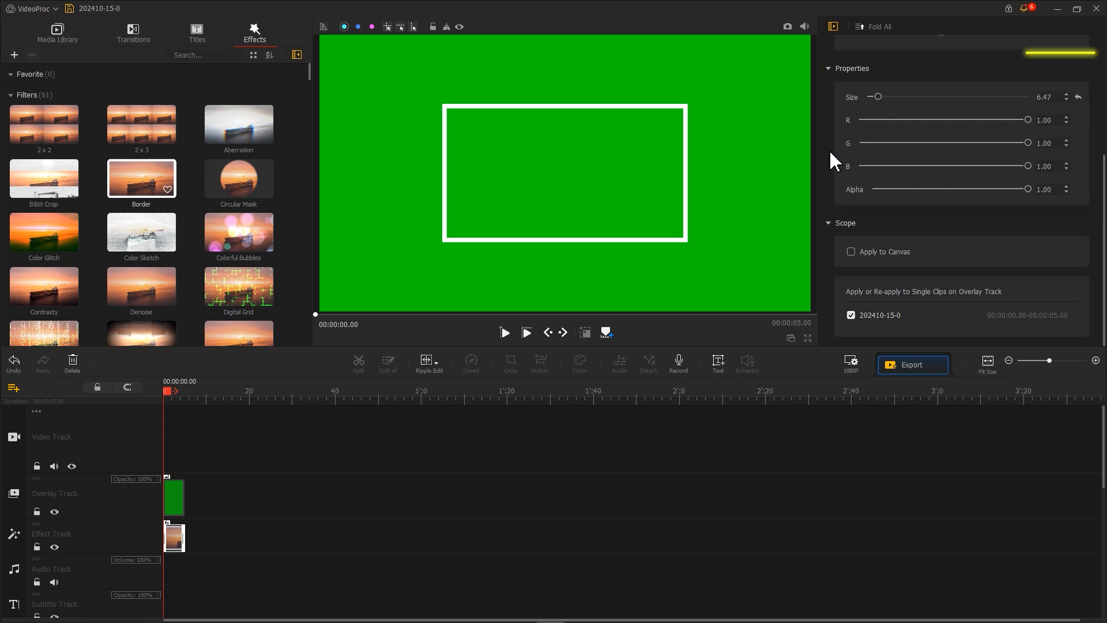
pyautogui.click(570, 157)
pyautogui.moveTo(688, 105)
pyautogui.mouseDown()
pyautogui.moveTo(745, 73)
pyautogui.moveTo(658, 133)
pyautogui.moveTo(724, 86)
pyautogui.mouseUp()
pyautogui.moveTo(701, 105)
pyautogui.mouseDown()
pyautogui.moveTo(688, 108)
pyautogui.moveTo(698, 104)
pyautogui.mouseUp()
# - Capture a snapshot of the white-bordered canvas into the media library, and clear the overlay and effect clips from the timeline
pyautogui.click(787, 27)
pyautogui.click(787, 26)
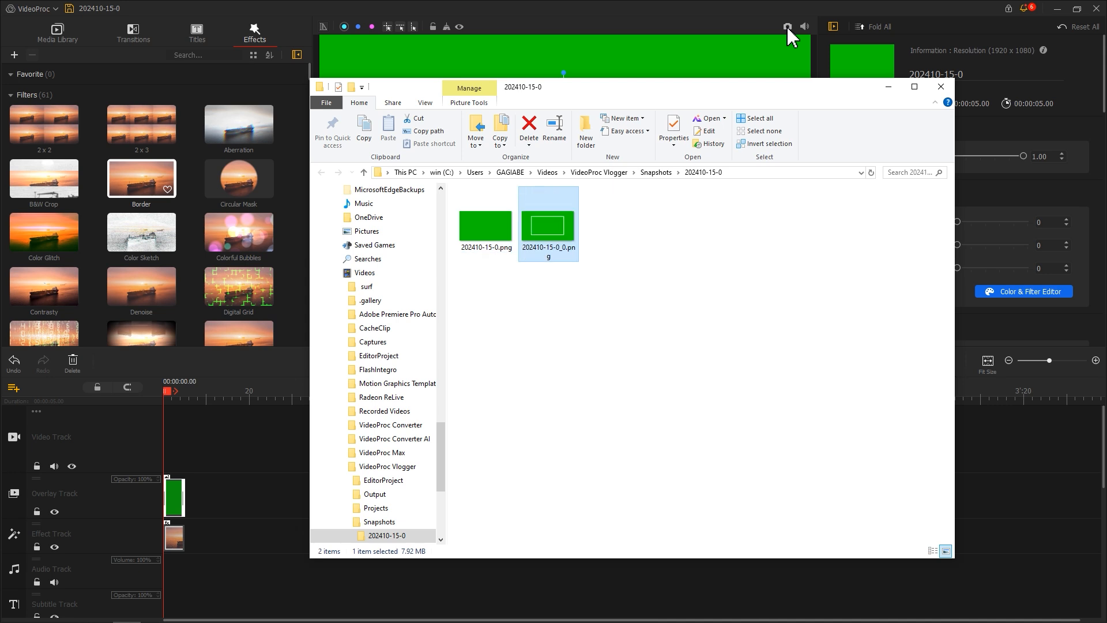
pyautogui.moveTo(570, 237); pyautogui.dragTo(199, 231)
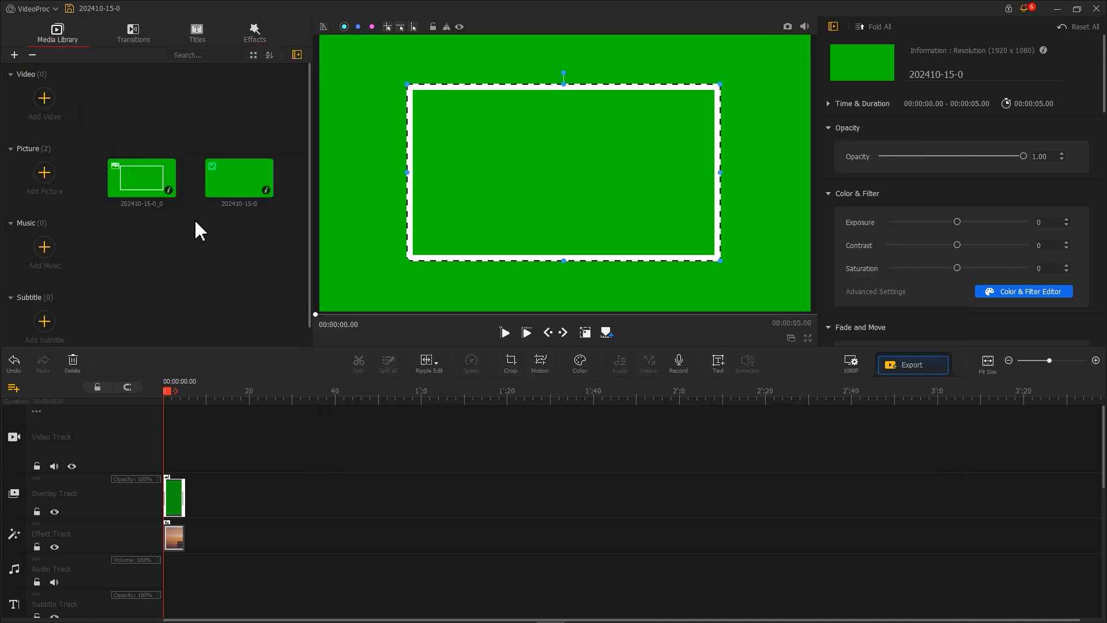
pyautogui.click(173, 448)
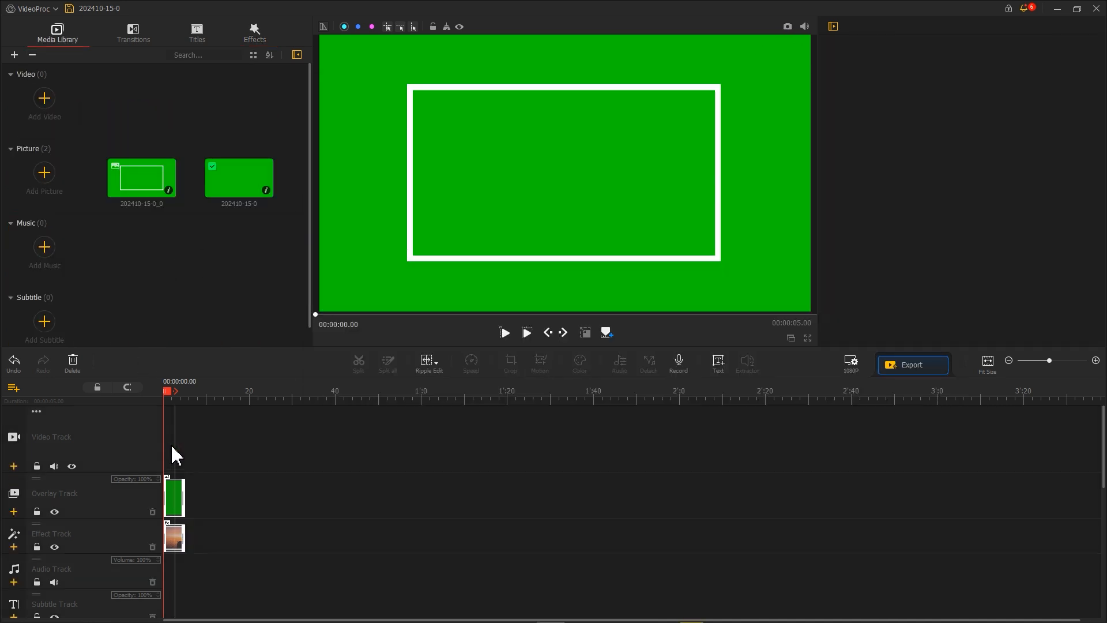
pyautogui.click(75, 374)
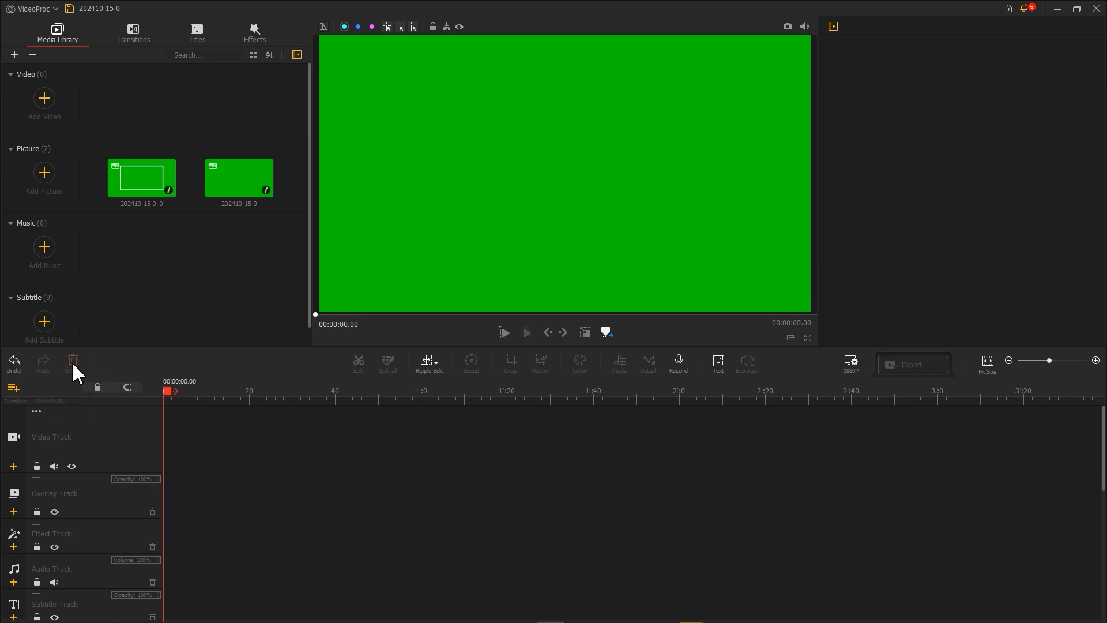
# - Place the 202410-15-0_0 snapshot on the overlay track and fit it to the screen height
pyautogui.moveTo(131, 181); pyautogui.dragTo(145, 490)
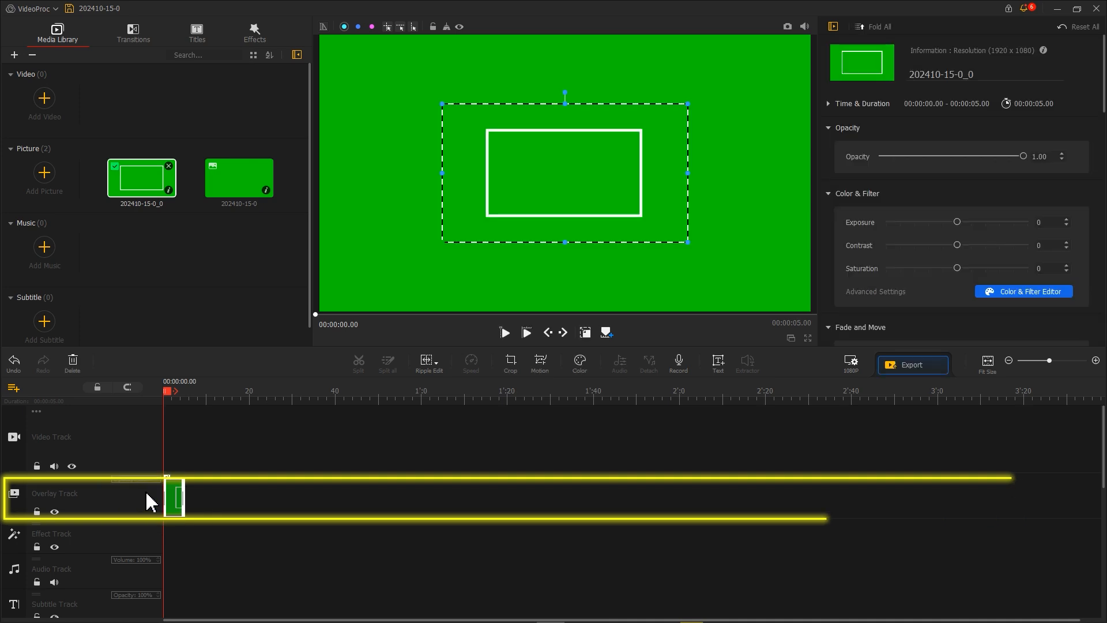
pyautogui.scroll(-2, 829, 265)
pyautogui.scroll(-5, 830, 265)
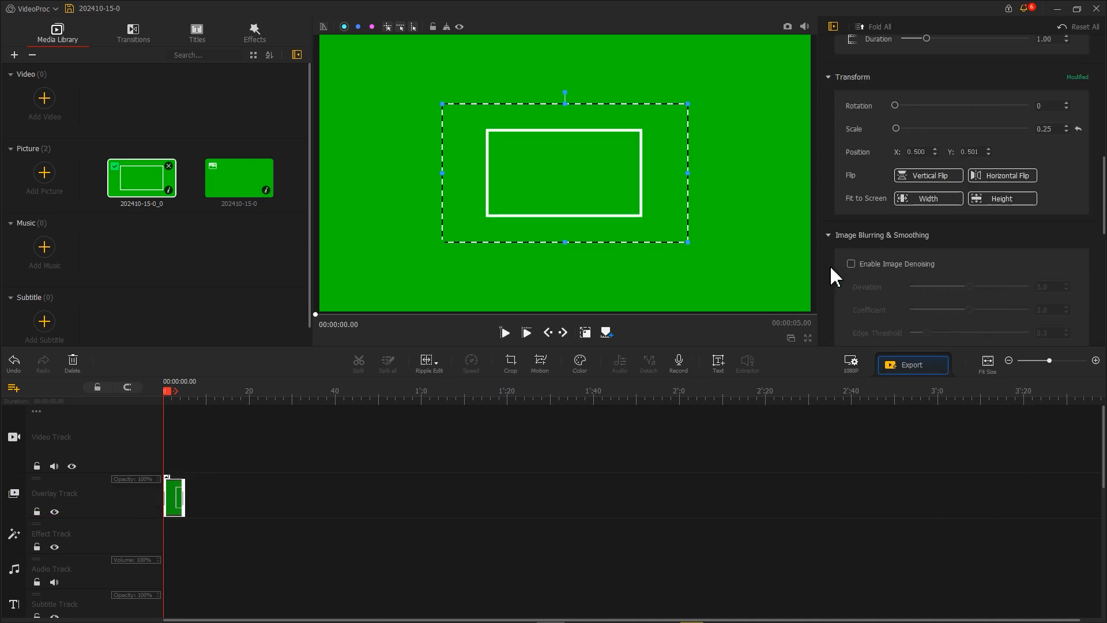
pyautogui.click(992, 198)
# - Add a motion keyframe at 0 seconds with the frame enlarged to 1920x1080, rotated to 71 and moved off the image to (-142,-1084)
pyautogui.click(544, 364)
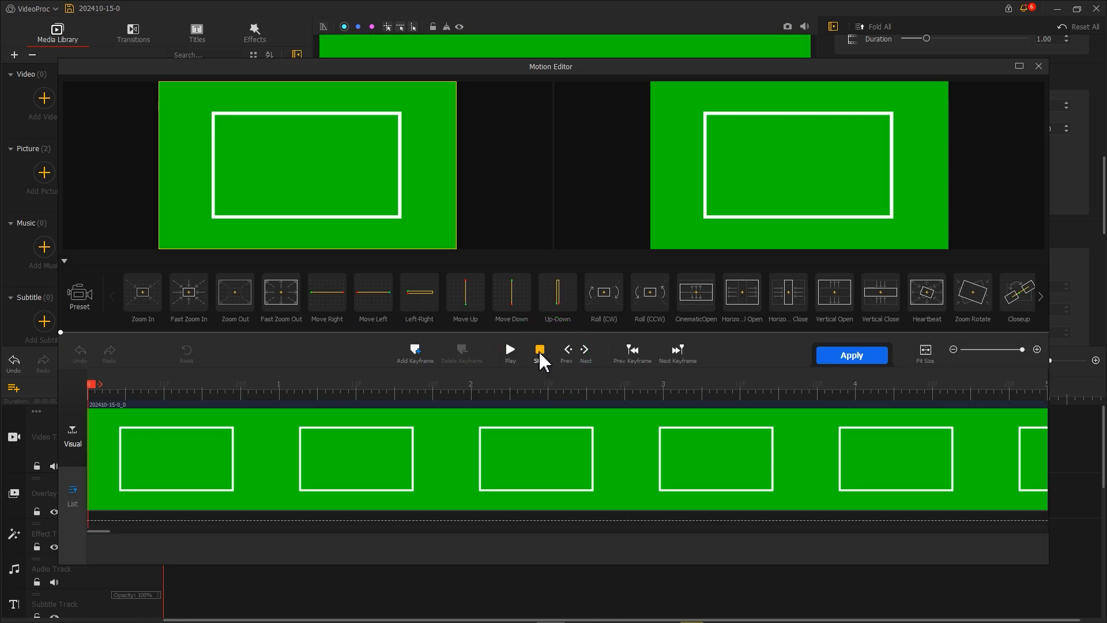
pyautogui.click(425, 353)
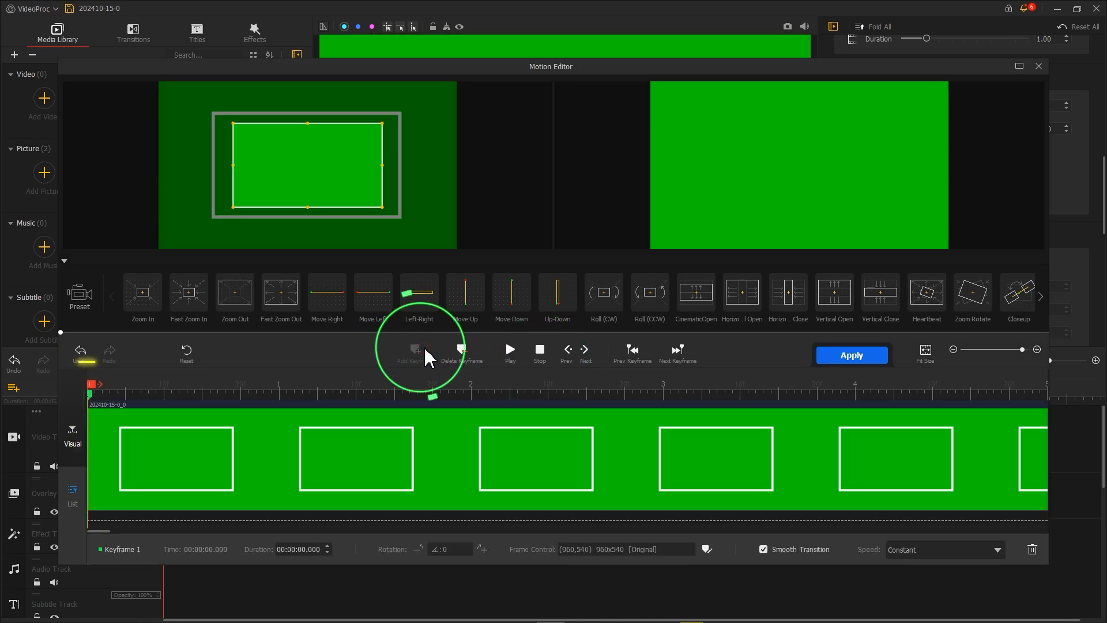
pyautogui.moveTo(343, 187); pyautogui.dragTo(267, 220)
pyautogui.moveTo(309, 164); pyautogui.dragTo(437, 240)
pyautogui.moveTo(348, 170); pyautogui.dragTo(172, 362)
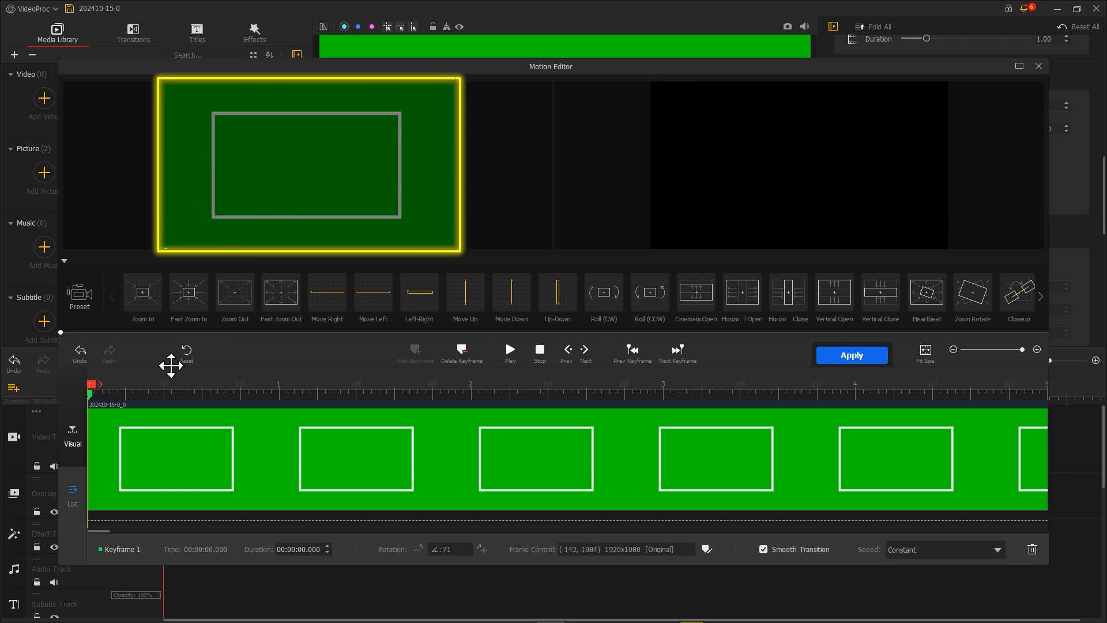
# - Add a second keyframe at 1 second with the frame at rotation 0, size 1920x1080 and centred at (960,540)
pyautogui.click(276, 390)
pyautogui.click(414, 352)
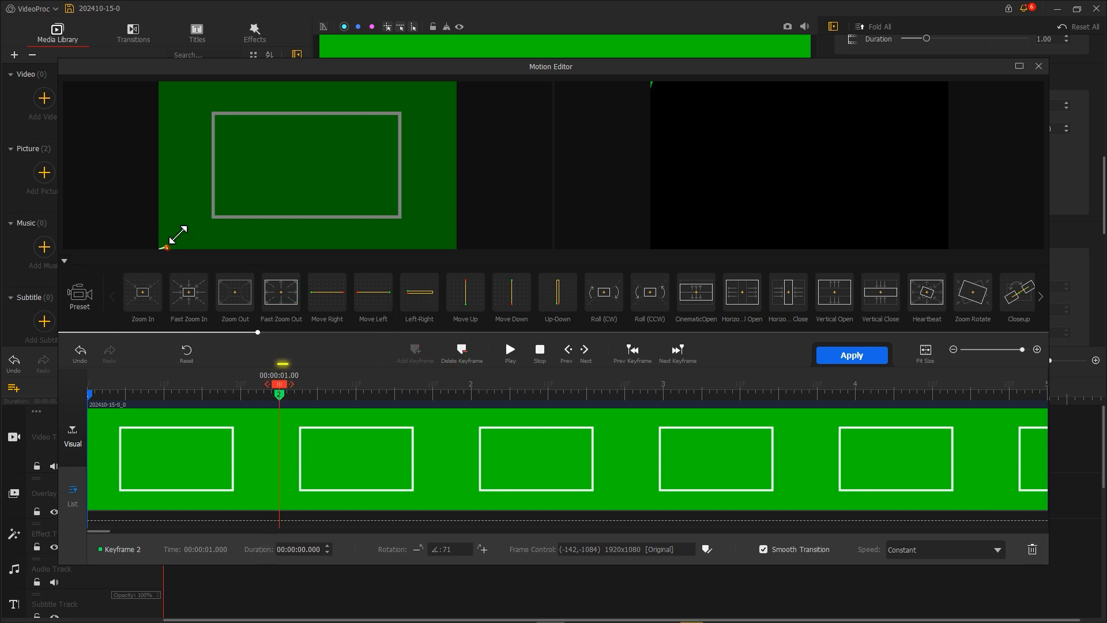
pyautogui.moveTo(168, 248); pyautogui.dragTo(181, 180)
pyautogui.moveTo(176, 224); pyautogui.dragTo(219, 192)
pyautogui.moveTo(311, 200); pyautogui.dragTo(170, 155)
pyautogui.moveTo(174, 246); pyautogui.dragTo(271, 178)
pyautogui.moveTo(369, 156); pyautogui.dragTo(308, 132)
pyautogui.moveTo(327, 205); pyautogui.dragTo(319, 163)
pyautogui.moveTo(455, 135); pyautogui.dragTo(370, 136)
pyautogui.moveTo(412, 105); pyautogui.dragTo(453, 83)
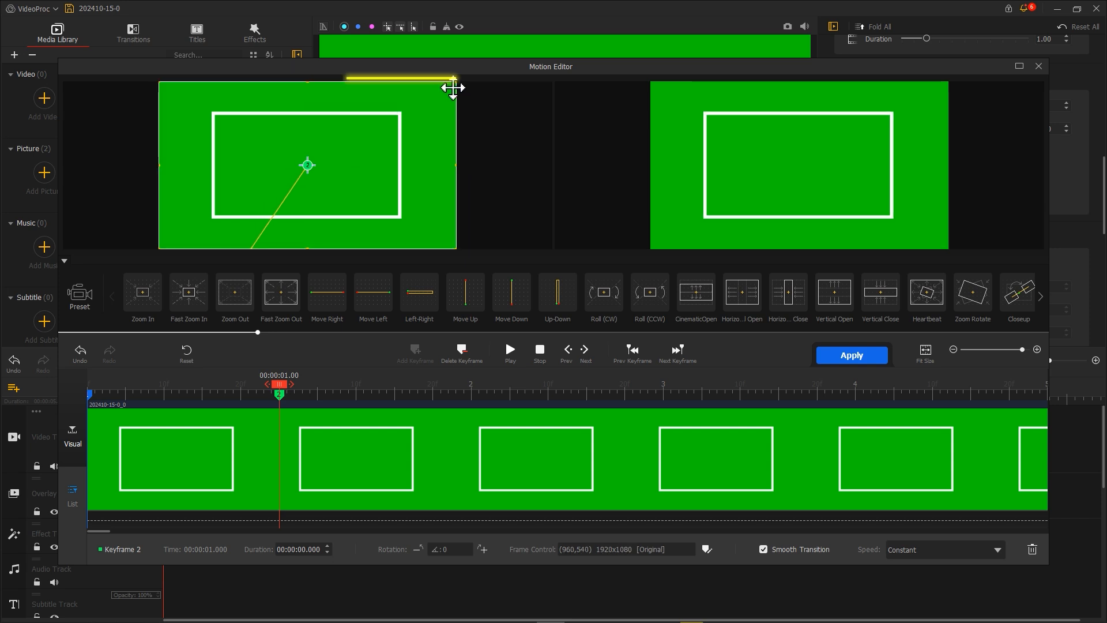
# - Set the second keyframe's speed to Speed Down and apply the motion to the clip
pyautogui.click(901, 549)
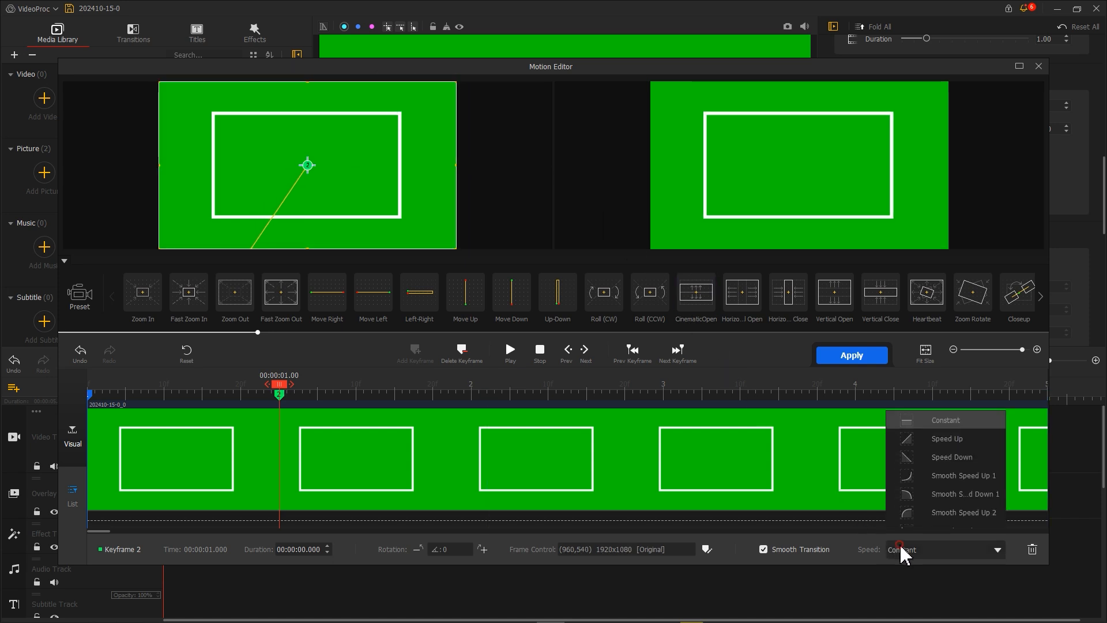
pyautogui.click(916, 460)
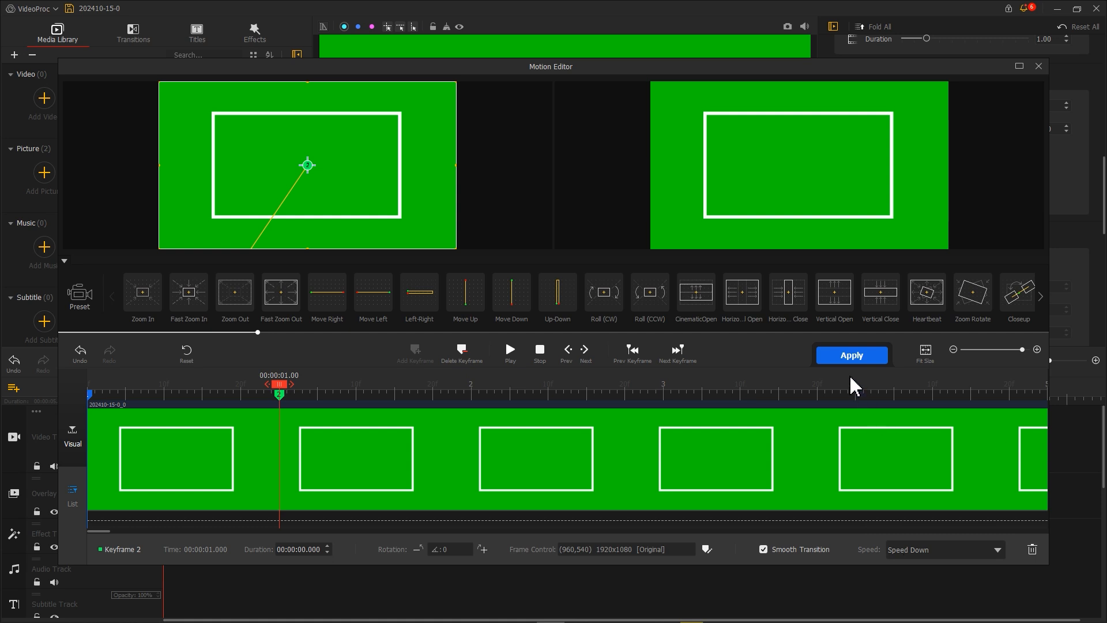
pyautogui.click(845, 359)
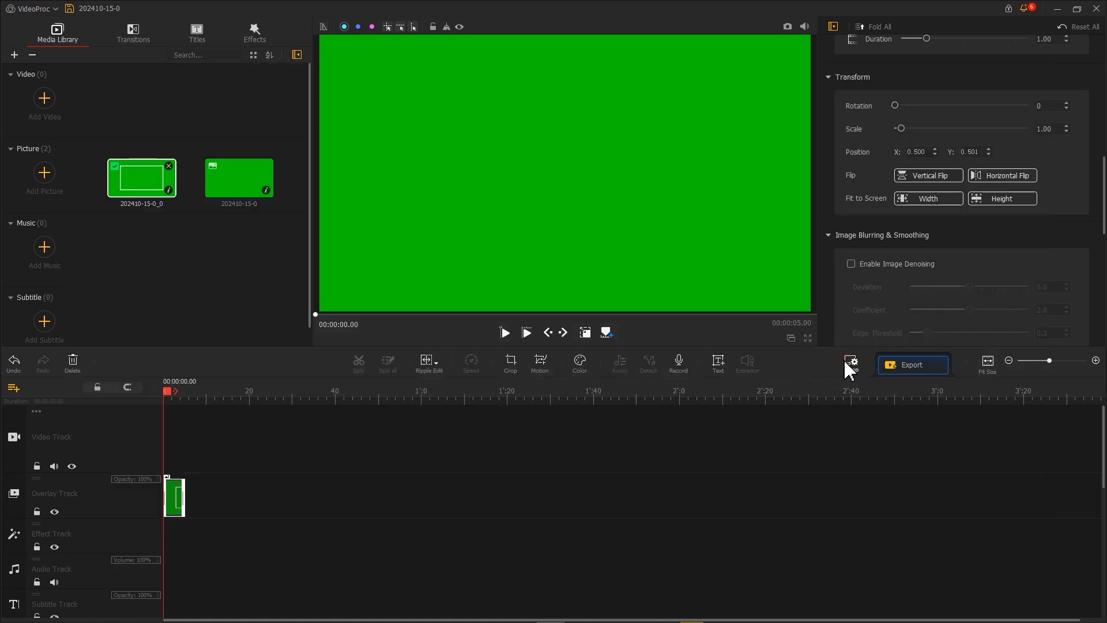
# - Set the overlay clip's blend mode to Lighten and add four more overlay tracks
pyautogui.scroll(-5, 826, 315)
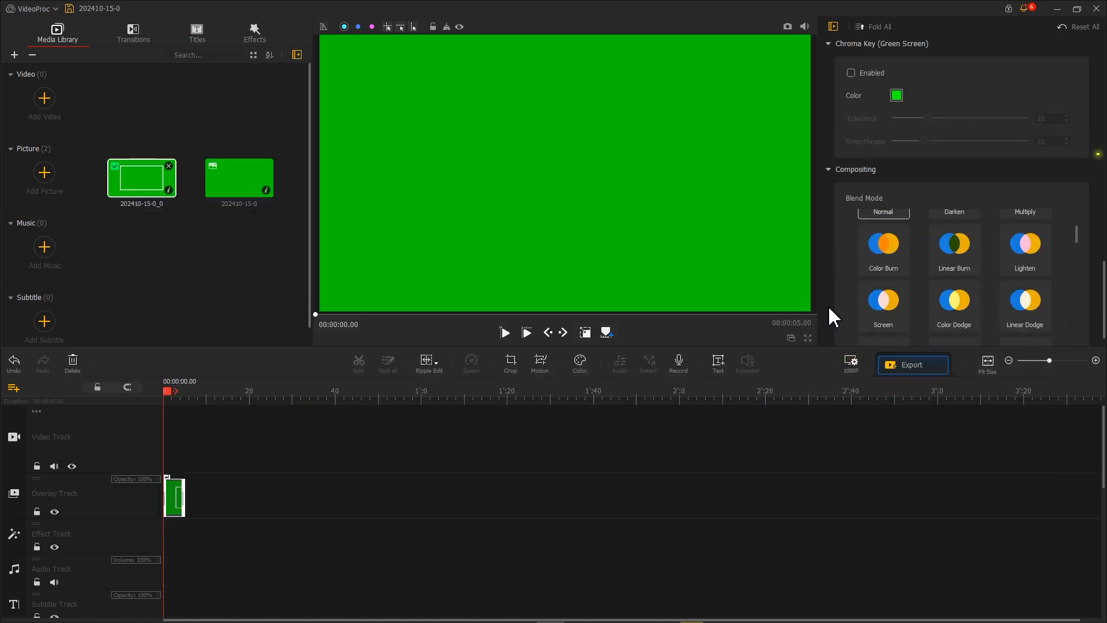
pyautogui.click(1017, 263)
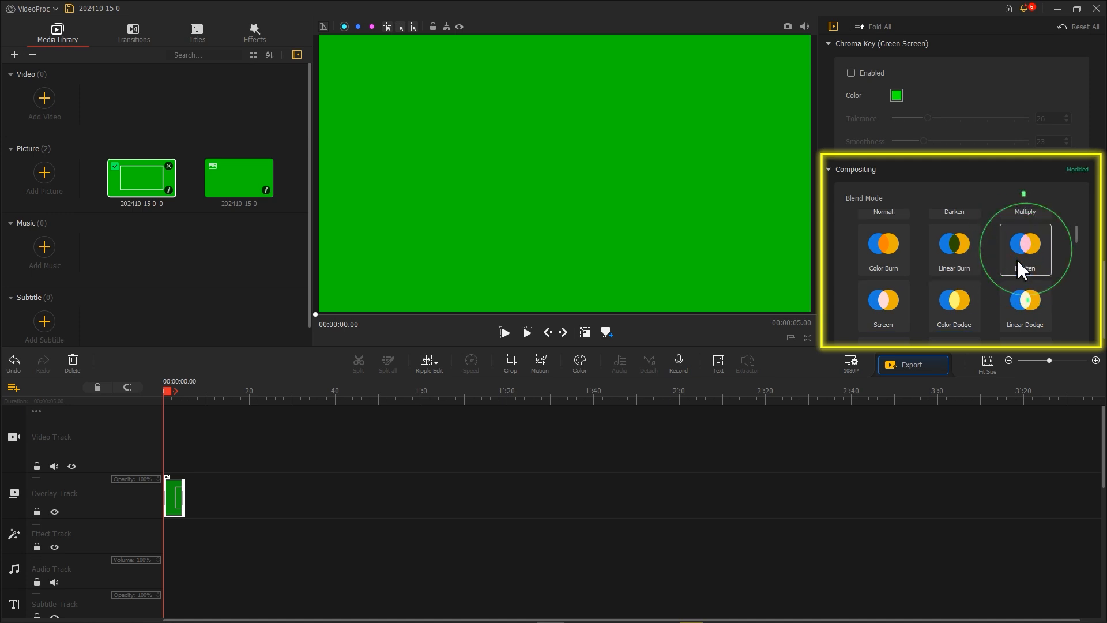
pyautogui.click(15, 516)
pyautogui.click(14, 452)
pyautogui.click(13, 452)
pyautogui.click(13, 452)
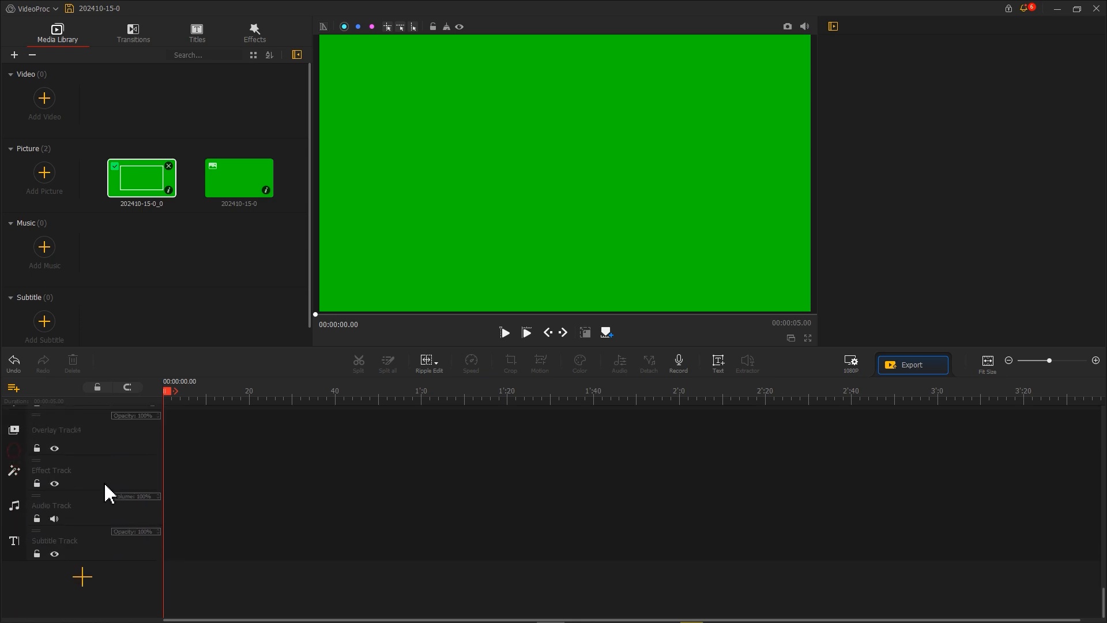
# - Copy the animated overlay clip and paste it onto Overlay Track1, Track2, Track3 and Track4
pyautogui.scroll(3, 101, 491)
pyautogui.rightClick(167, 419)
pyautogui.click(205, 559)
pyautogui.click(194, 477)
pyautogui.rightClick(173, 500)
pyautogui.click(195, 526)
pyautogui.rightClick(172, 546)
pyautogui.click(193, 571)
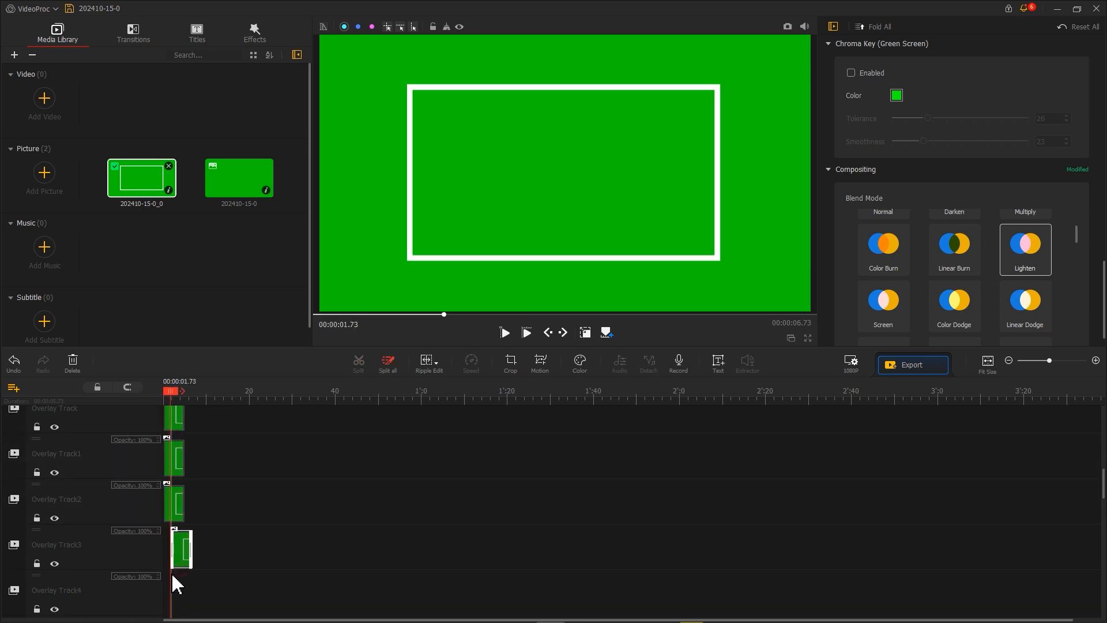
pyautogui.rightClick(168, 593)
pyautogui.click(194, 603)
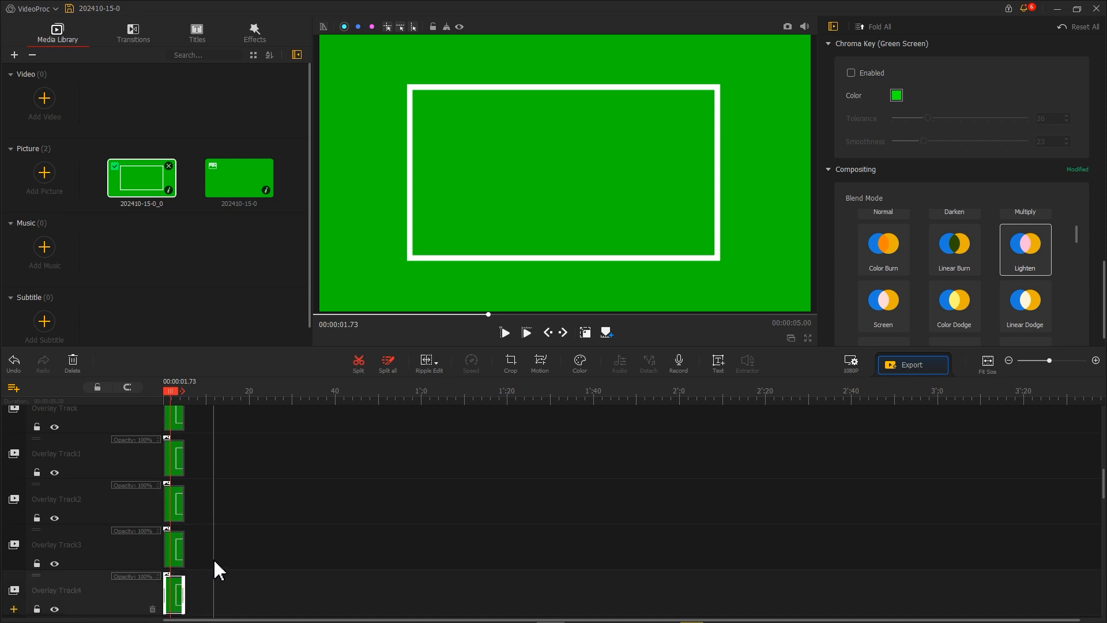
# - Rotate two of the stacked frame copies to different angles and move them toward the canvas's upper-left and upper-right corners
pyautogui.scroll(3, 213, 568)
pyautogui.moveTo(508, 179); pyautogui.dragTo(508, 208)
pyautogui.moveTo(565, 57); pyautogui.dragTo(469, 91)
pyautogui.moveTo(566, 181); pyautogui.dragTo(390, 59)
pyautogui.click(541, 154)
pyautogui.moveTo(541, 154); pyautogui.dragTo(541, 183)
pyautogui.moveTo(564, 56); pyautogui.dragTo(644, 80)
pyautogui.moveTo(592, 186); pyautogui.dragTo(721, 65)
# - Rotate two more frame copies to different angles and move them toward the canvas's lower-left and lower-right corners
pyautogui.moveTo(546, 161); pyautogui.dragTo(548, 201)
pyautogui.moveTo(564, 68); pyautogui.dragTo(508, 303)
pyautogui.moveTo(558, 217); pyautogui.dragTo(388, 265)
pyautogui.click(569, 176)
pyautogui.moveTo(577, 178); pyautogui.dragTo(577, 204)
pyautogui.moveTo(565, 55); pyautogui.dragTo(675, 283)
pyautogui.moveTo(568, 199); pyautogui.dragTo(626, 206)
pyautogui.moveTo(734, 296); pyautogui.dragTo(728, 308)
pyautogui.moveTo(678, 252); pyautogui.dragTo(762, 277)
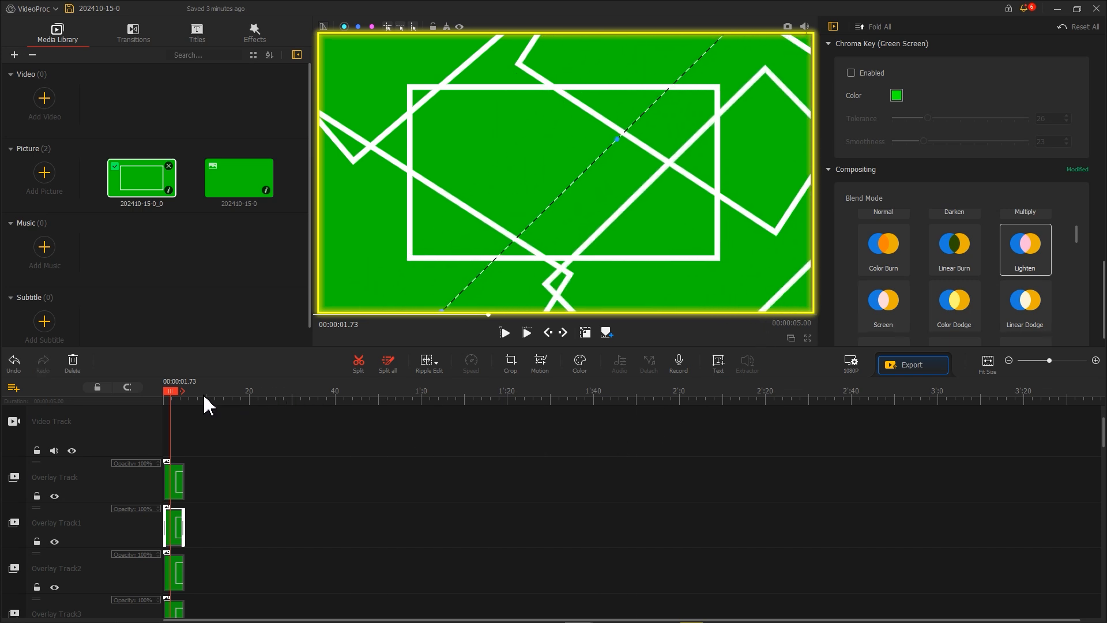
# - Play the overlapping frame animation from the start of the timeline to preview it
pyautogui.moveTo(163, 388); pyautogui.dragTo(155, 388)
pyautogui.press('space')
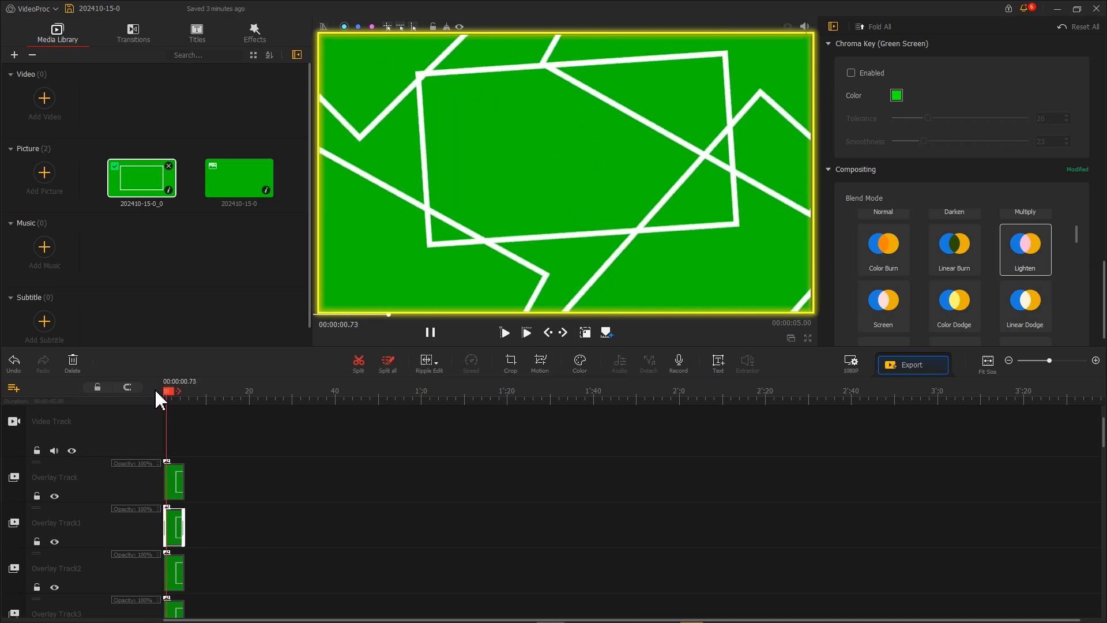
pyautogui.press('space')
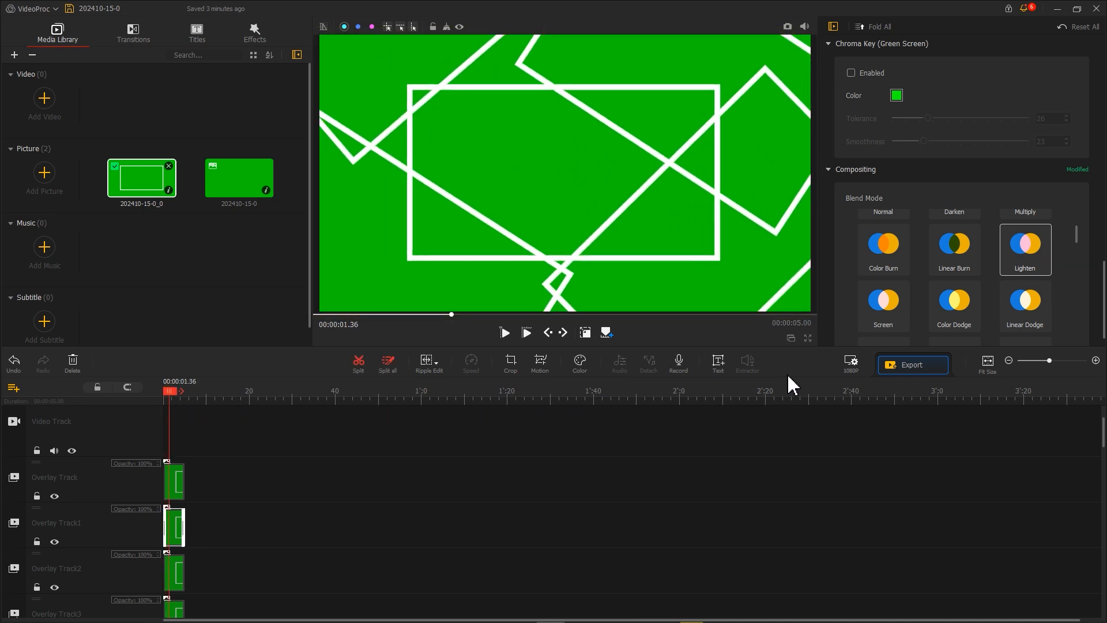
# - Export the finished green-screen frame animation, and change the project background color to Black
pyautogui.click(904, 364)
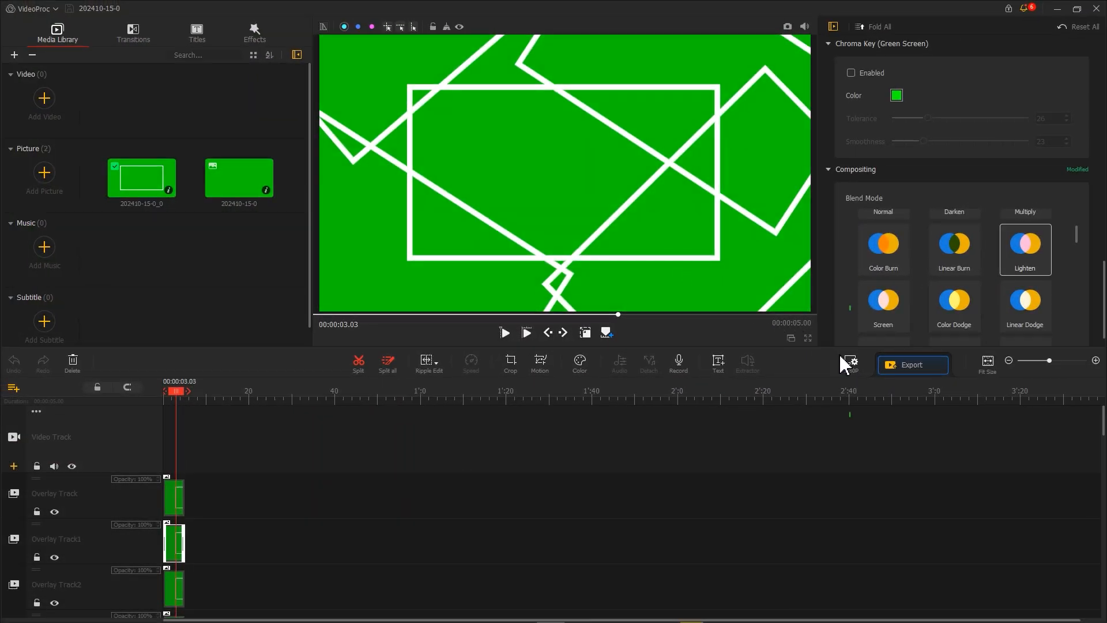
pyautogui.click(846, 364)
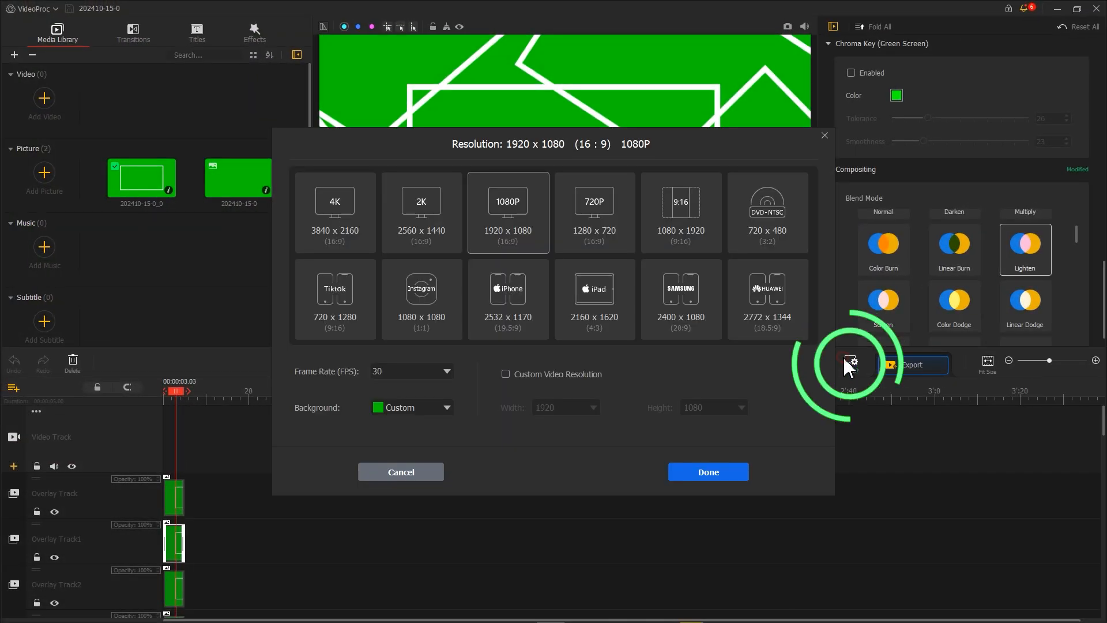
pyautogui.click(433, 405)
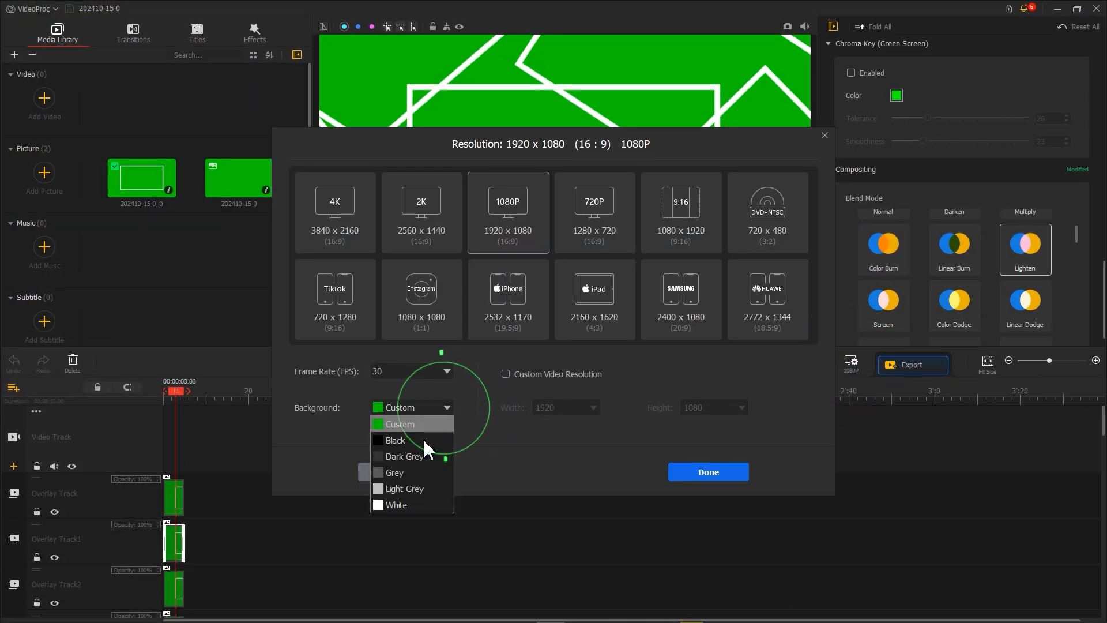
pyautogui.click(423, 442)
pyautogui.click(686, 472)
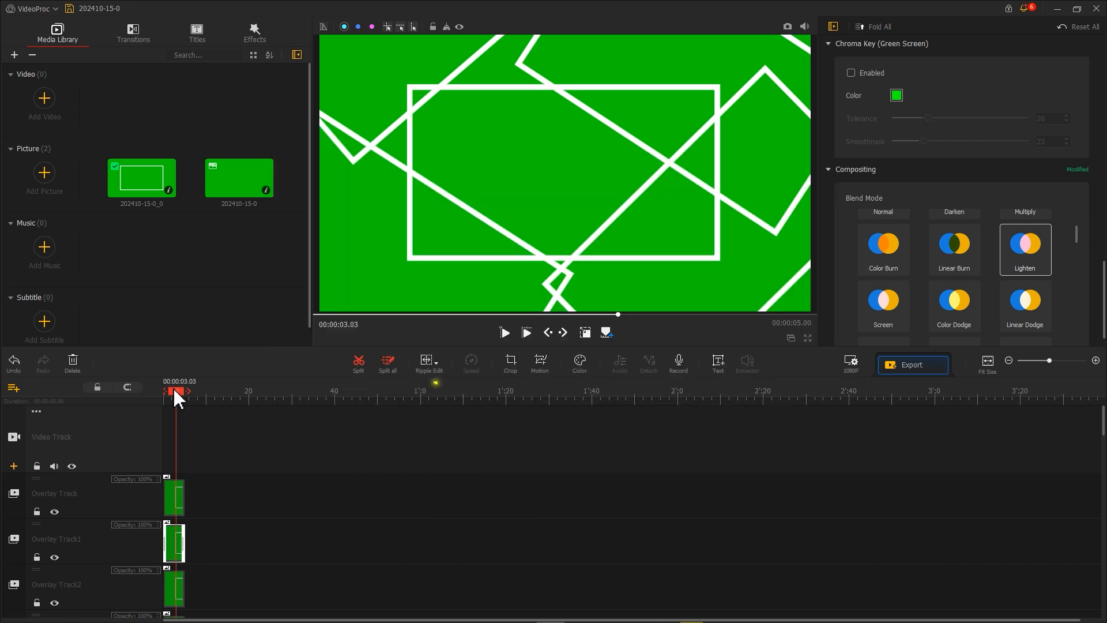
# - Add a text element past the end of the clips at 00:00:08.43 and change its wording to FAST
pyautogui.moveTo(178, 397); pyautogui.dragTo(196, 398)
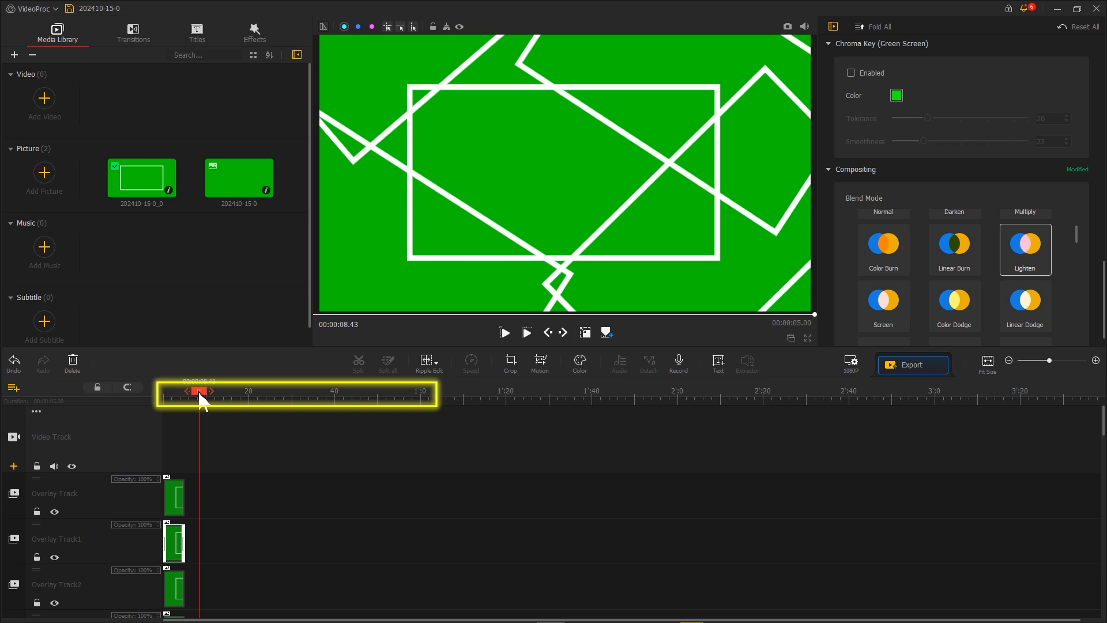
pyautogui.click(717, 363)
pyautogui.moveTo(894, 187); pyautogui.dragTo(830, 179)
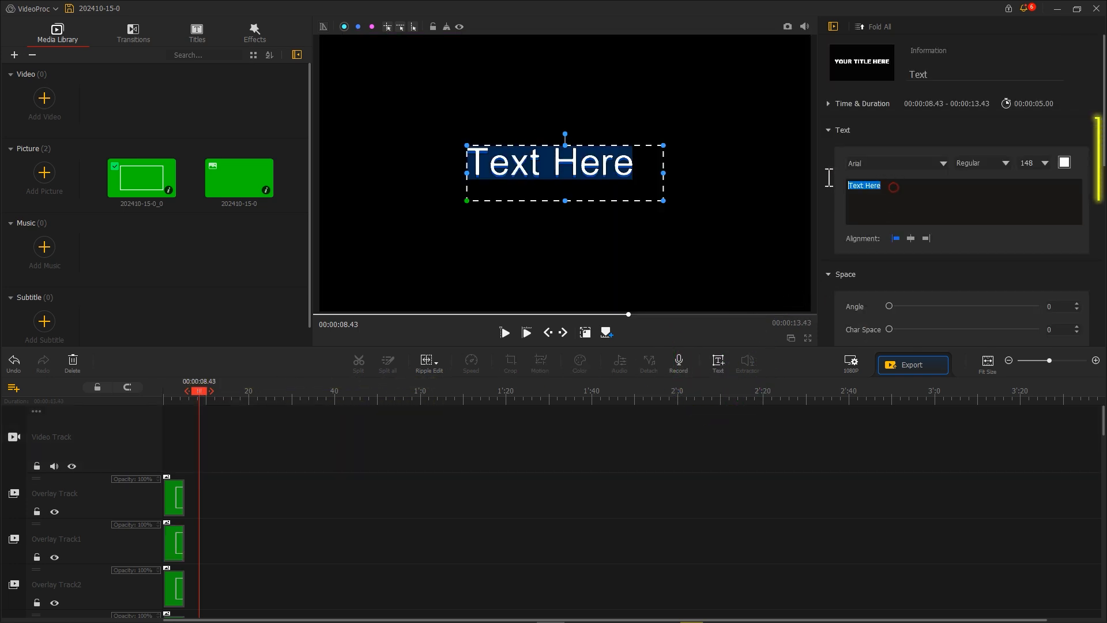
pyautogui.write('FAST')
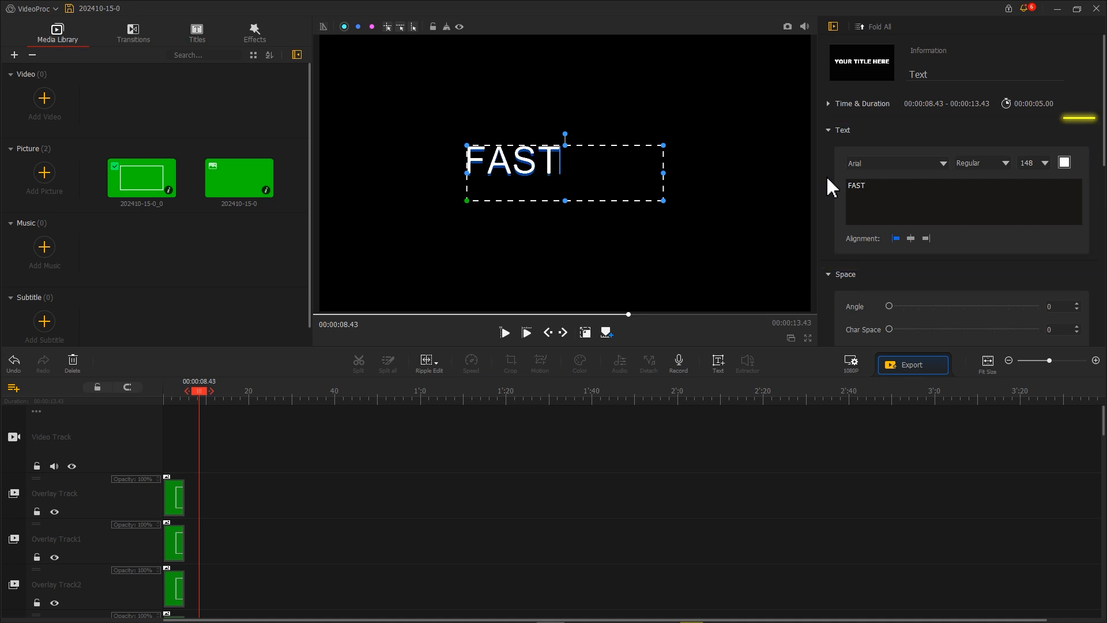
# - Set the FAST title's font to Tahoma Bold and its text shadow offset to 0
pyautogui.click(889, 169)
pyautogui.scroll(-5, 890, 184)
pyautogui.click(889, 407)
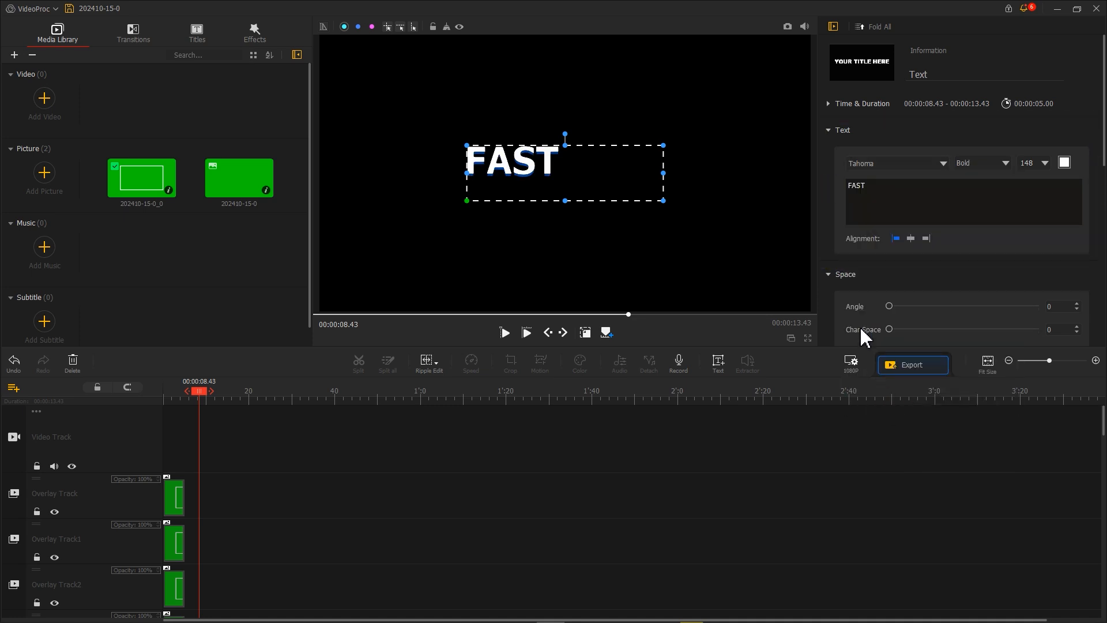
pyautogui.scroll(-5, 853, 317)
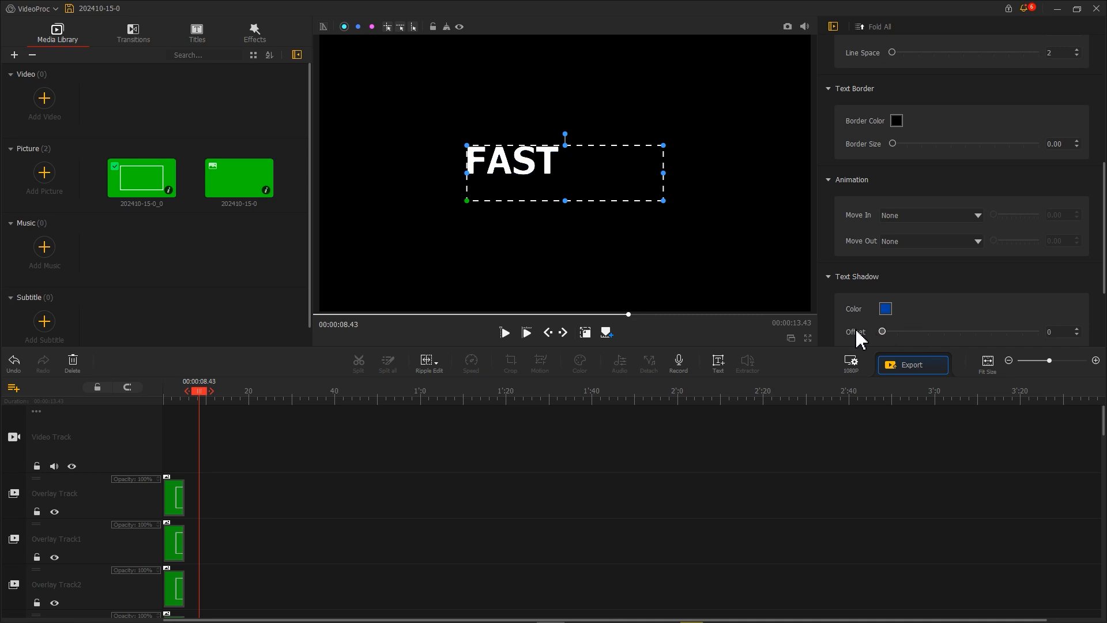
# - Enlarge the FAST title on the canvas and set its character spacing to 25
pyautogui.moveTo(663, 201); pyautogui.dragTo(819, 245)
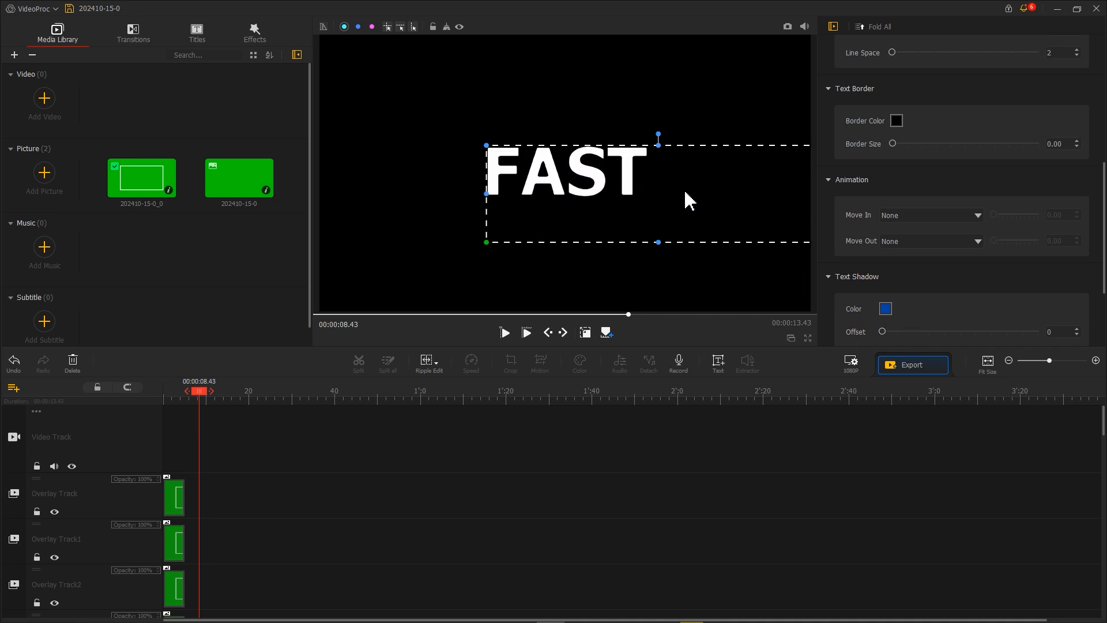
pyautogui.scroll(2, 893, 144)
pyautogui.moveTo(890, 122); pyautogui.dragTo(926, 122)
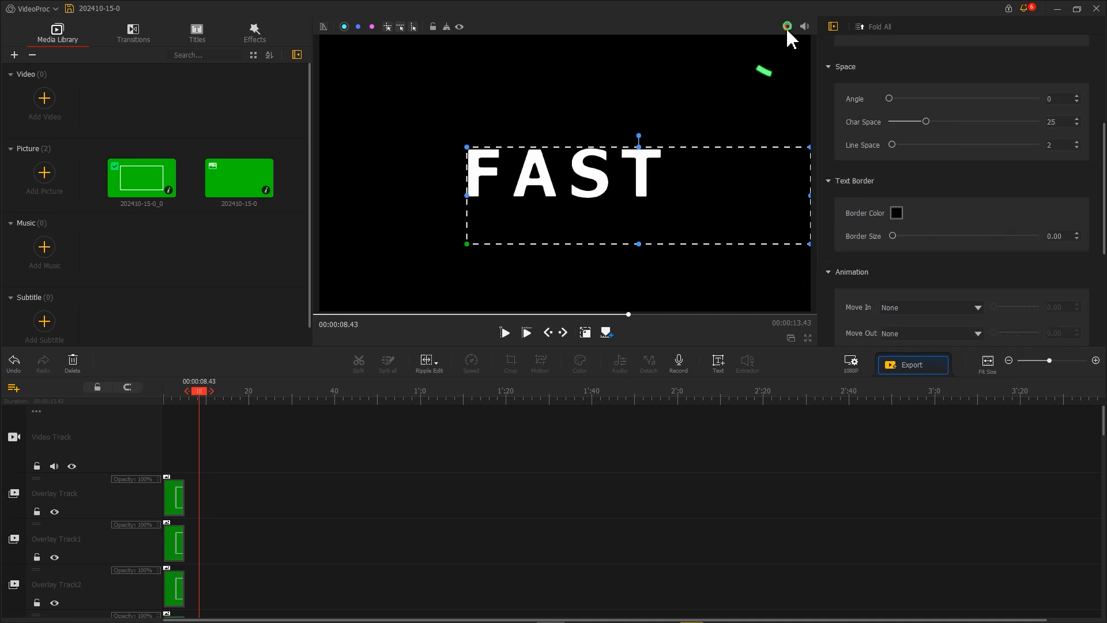
# - Take a snapshot of each title on black: FAST, STOMP and TYPO, the last two with character spacing 12
pyautogui.click(788, 29)
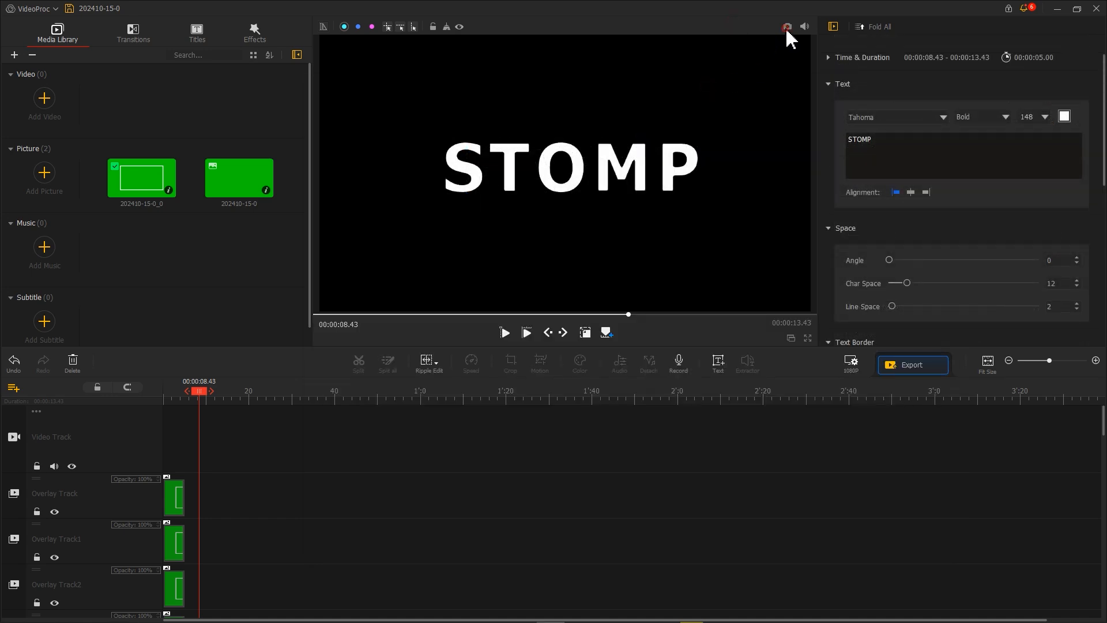
pyautogui.click(787, 28)
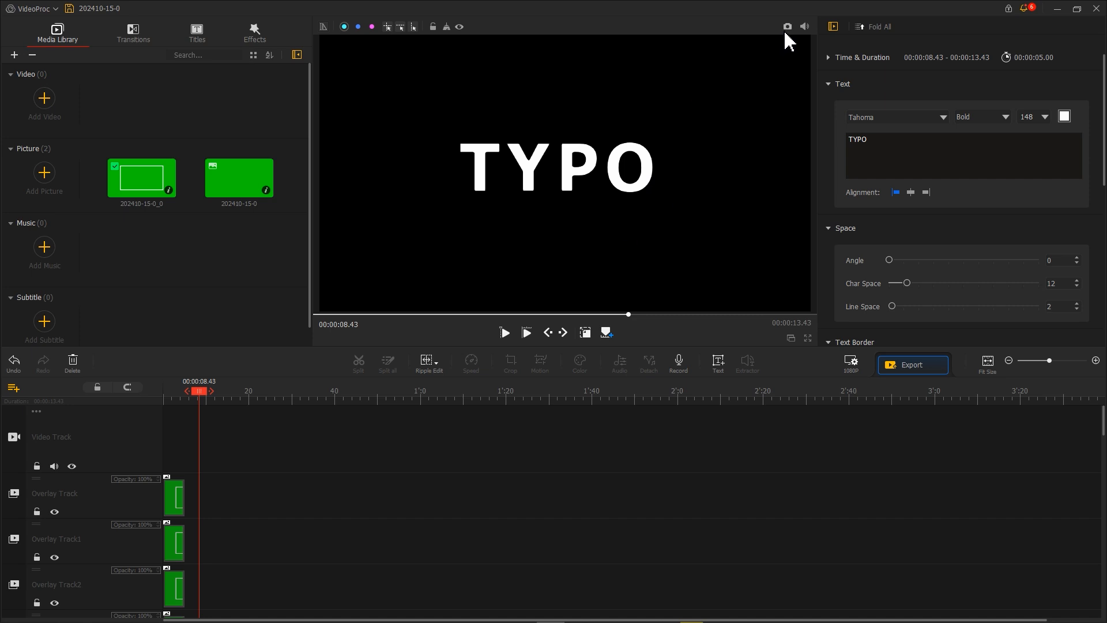
pyautogui.click(786, 28)
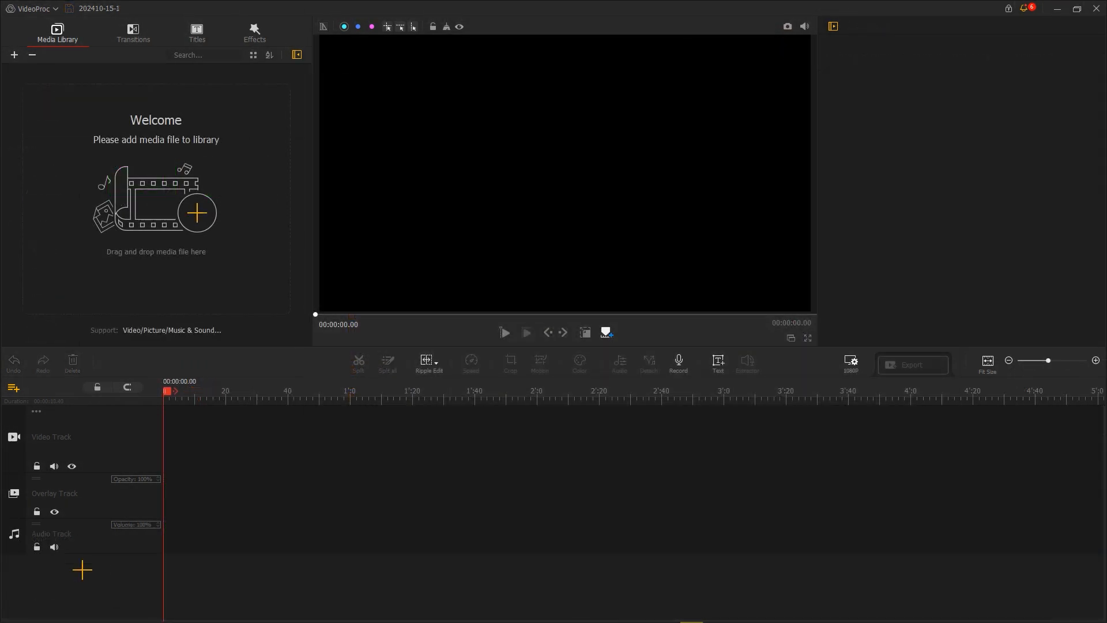
# - Import the three aerial videos, the part 1 animation and the three title snapshots into the new project's media library
pyautogui.hotkey('alt', 'Tab')
pyautogui.moveTo(826, 305); pyautogui.dragTo(146, 226)
pyautogui.moveTo(579, 271); pyautogui.dragTo(231, 259)
pyautogui.moveTo(1066, 116); pyautogui.dragTo(217, 227)
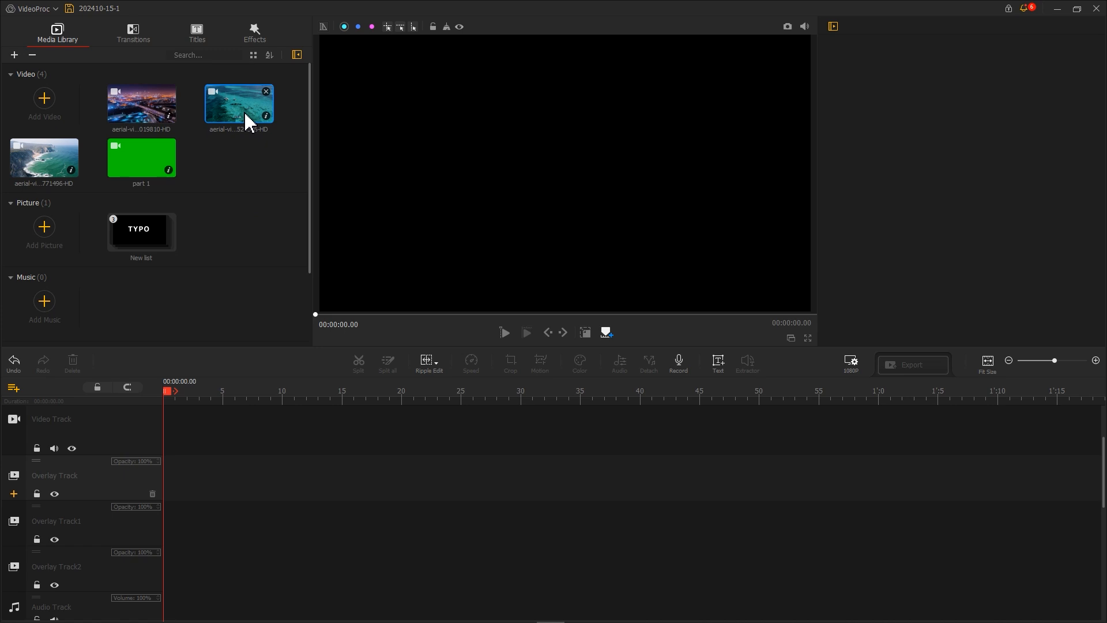
# - Place the snorkeling aerial clip on Overlay Track and part 1 on Overlay Track1, both fitted to the screen height
pyautogui.moveTo(245, 115); pyautogui.dragTo(165, 480)
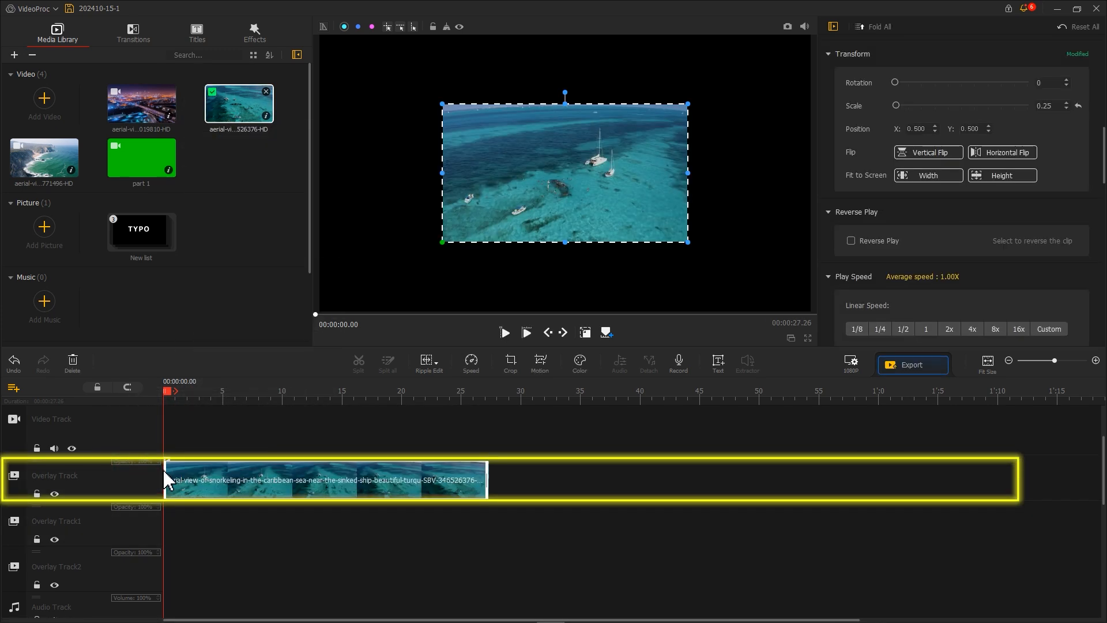
pyautogui.click(1002, 176)
pyautogui.moveTo(133, 165); pyautogui.dragTo(176, 528)
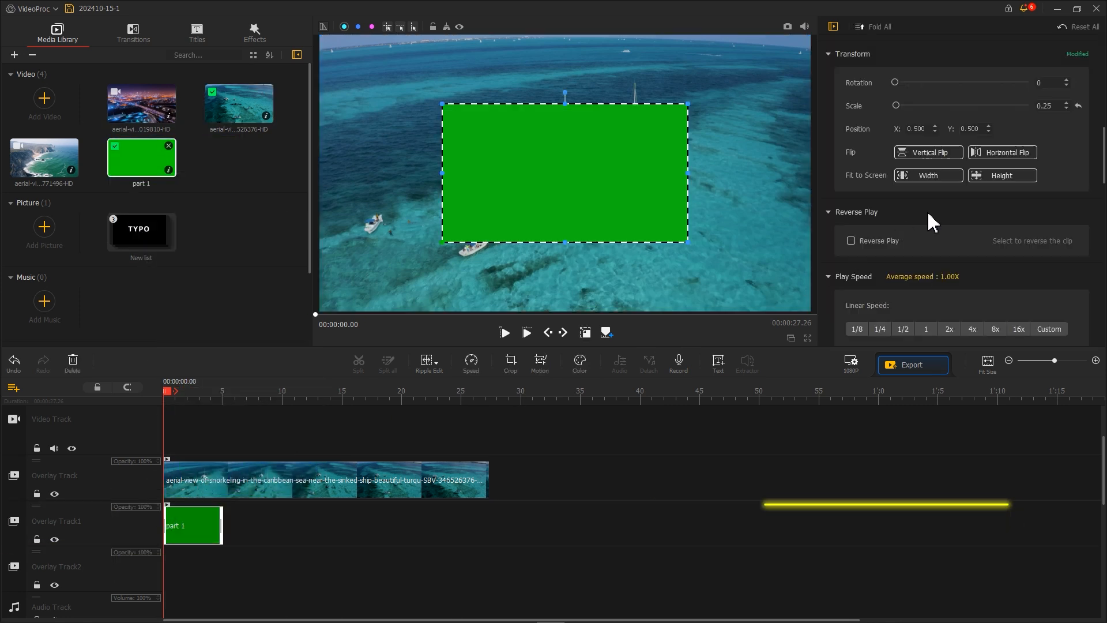
pyautogui.click(1002, 176)
# - Place the FAST title image at the start of Overlay Track2 and fit it to the screen height
pyautogui.doubleClick(132, 227)
pyautogui.moveTo(240, 133); pyautogui.dragTo(153, 564)
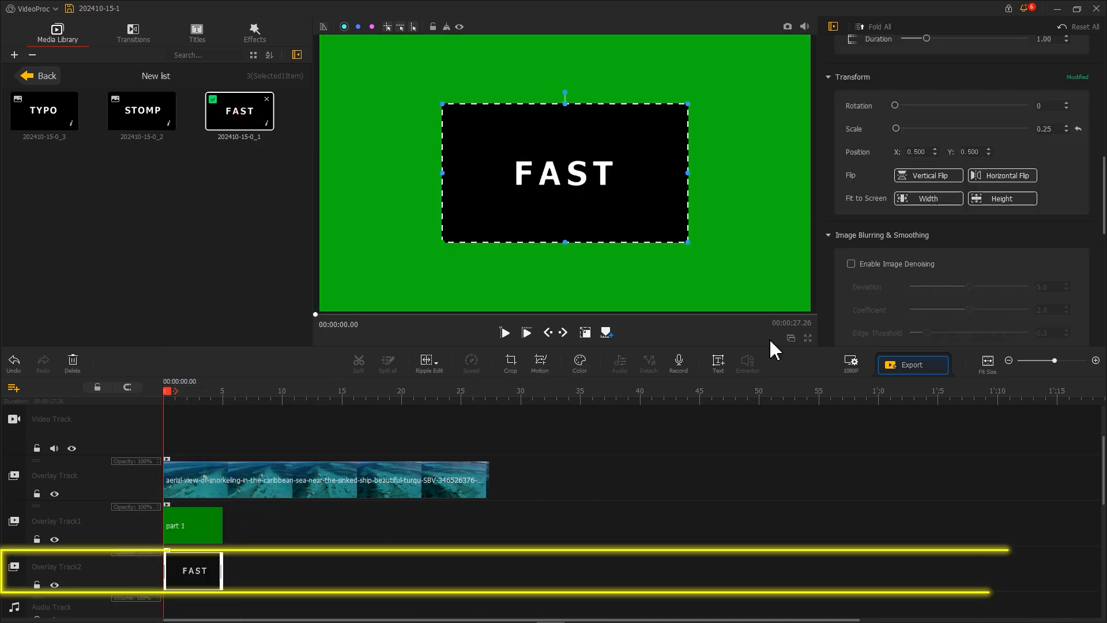
pyautogui.click(987, 201)
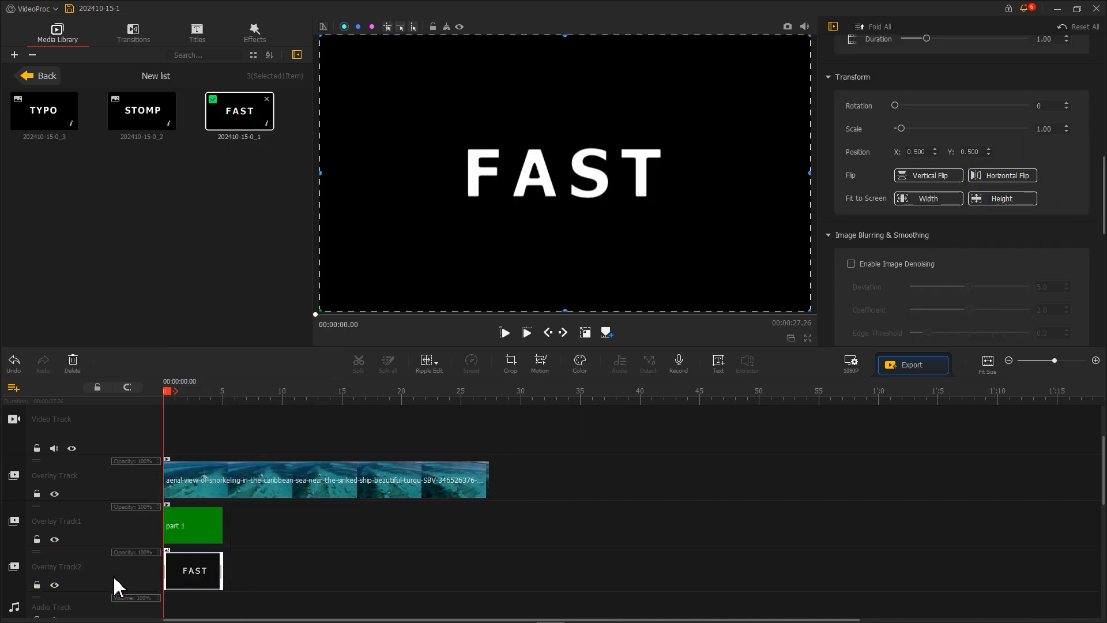
# - Hide Overlay Track1 and Overlay Track2, and give the snorkeling clip a progressive fade-in with a duration of 0.50
pyautogui.click(54, 585)
pyautogui.click(55, 540)
pyautogui.click(178, 484)
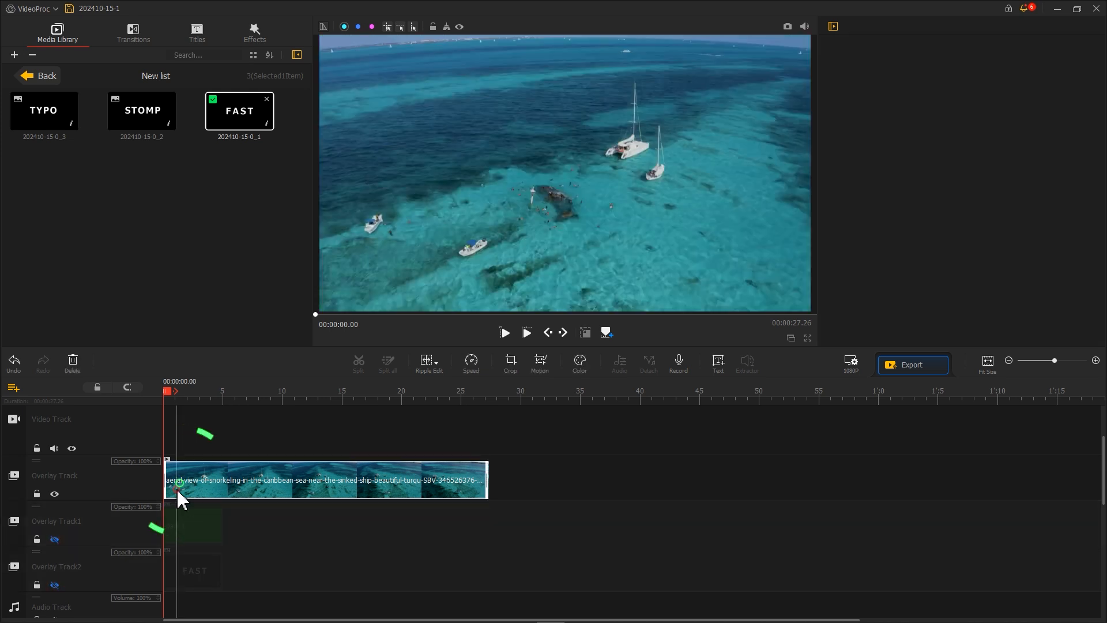
pyautogui.scroll(5, 842, 226)
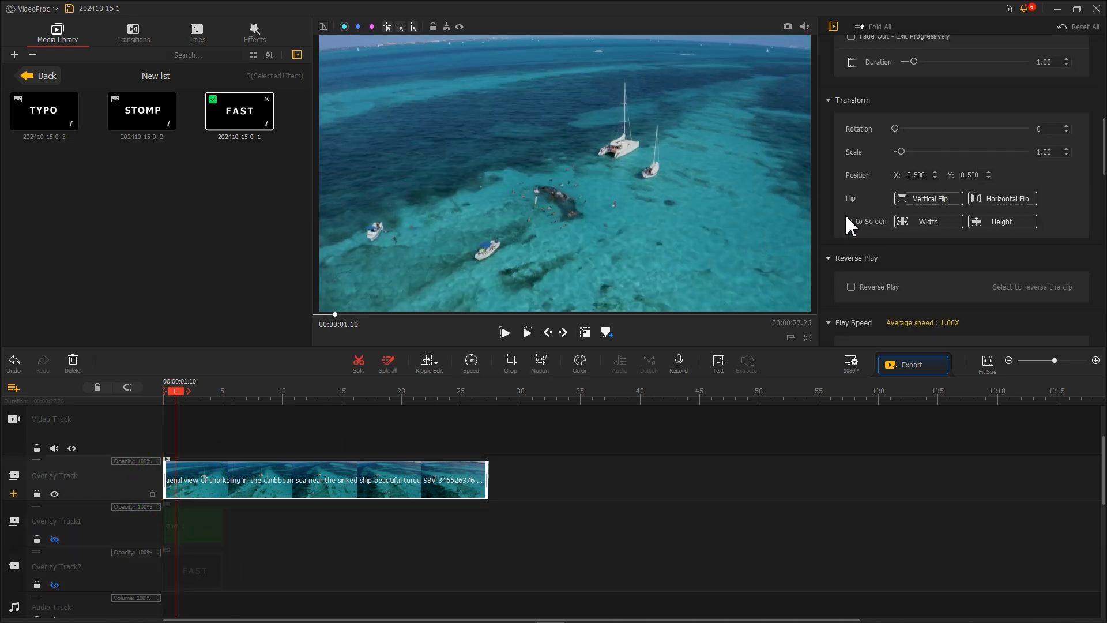
pyautogui.click(862, 145)
pyautogui.moveTo(914, 167); pyautogui.dragTo(908, 167)
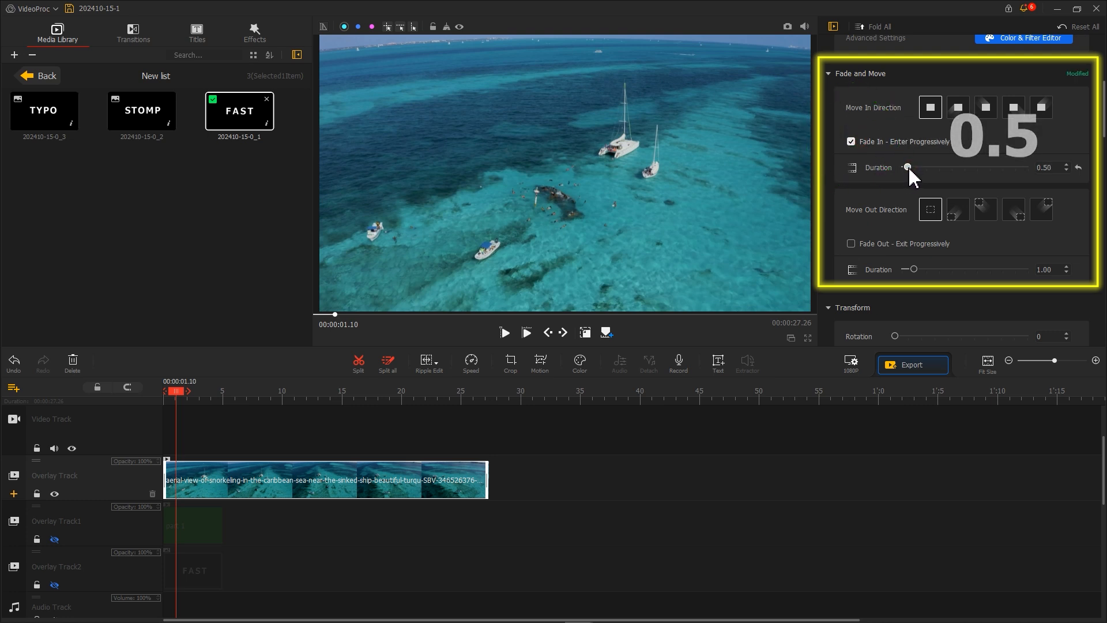
# - Show Overlay Track1 and enable the chroma key on part 1 with tolerance 20 and slightly reduced smoothness
pyautogui.click(55, 541)
pyautogui.click(172, 527)
pyautogui.scroll(-3, 833, 257)
pyautogui.scroll(-15, 831, 247)
pyautogui.click(859, 201)
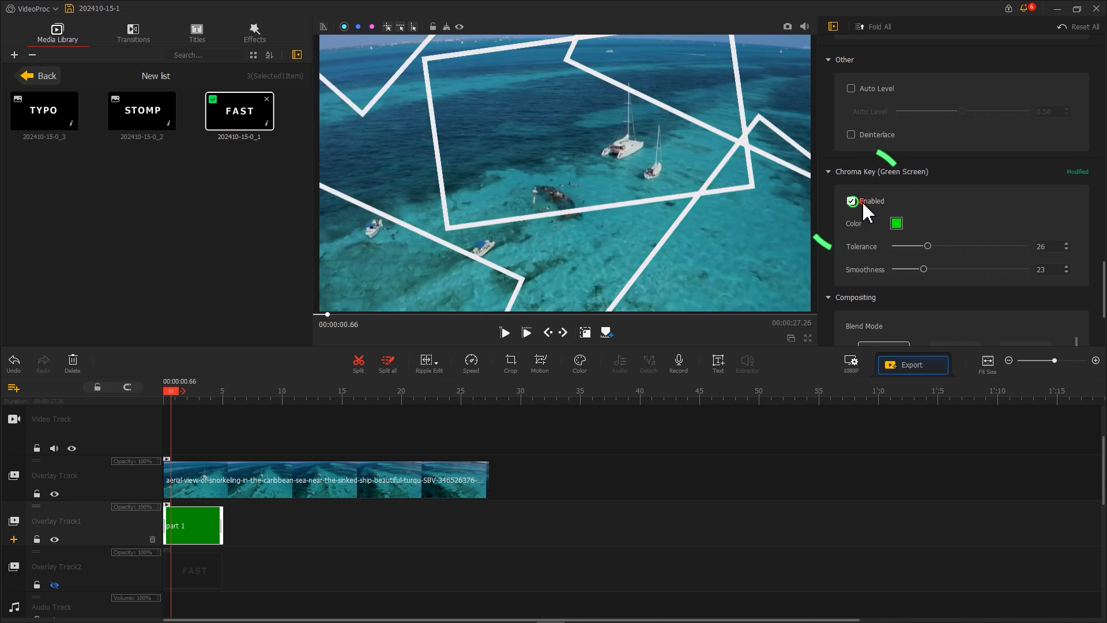
pyautogui.moveTo(928, 246); pyautogui.dragTo(921, 246)
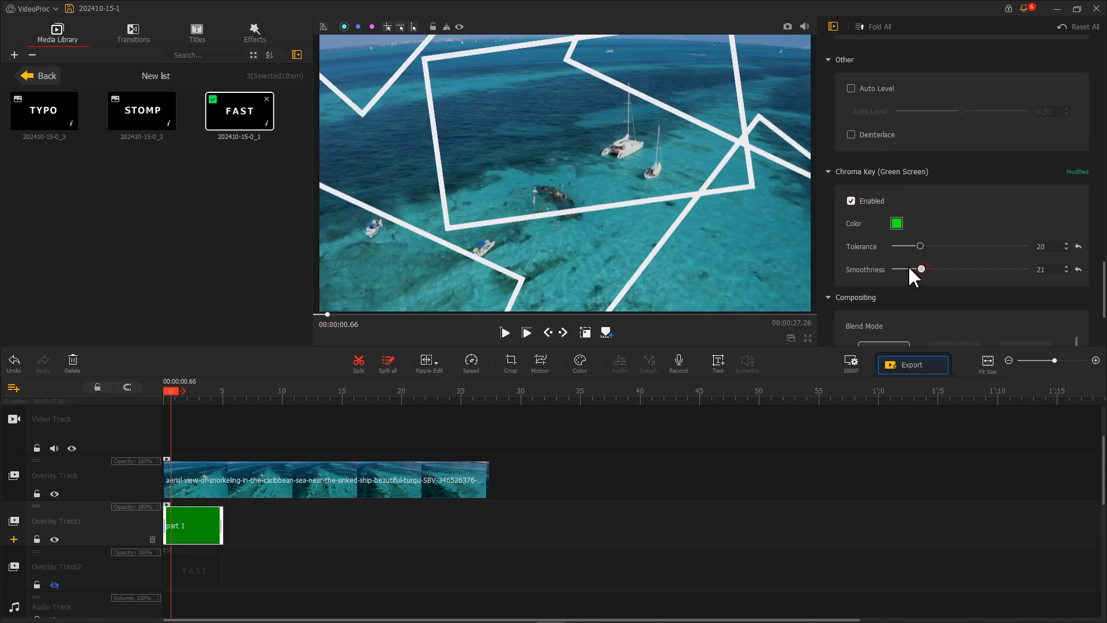
# - Set the scale of the part 1 frame animation to 1.17
pyautogui.scroll(15, 835, 254)
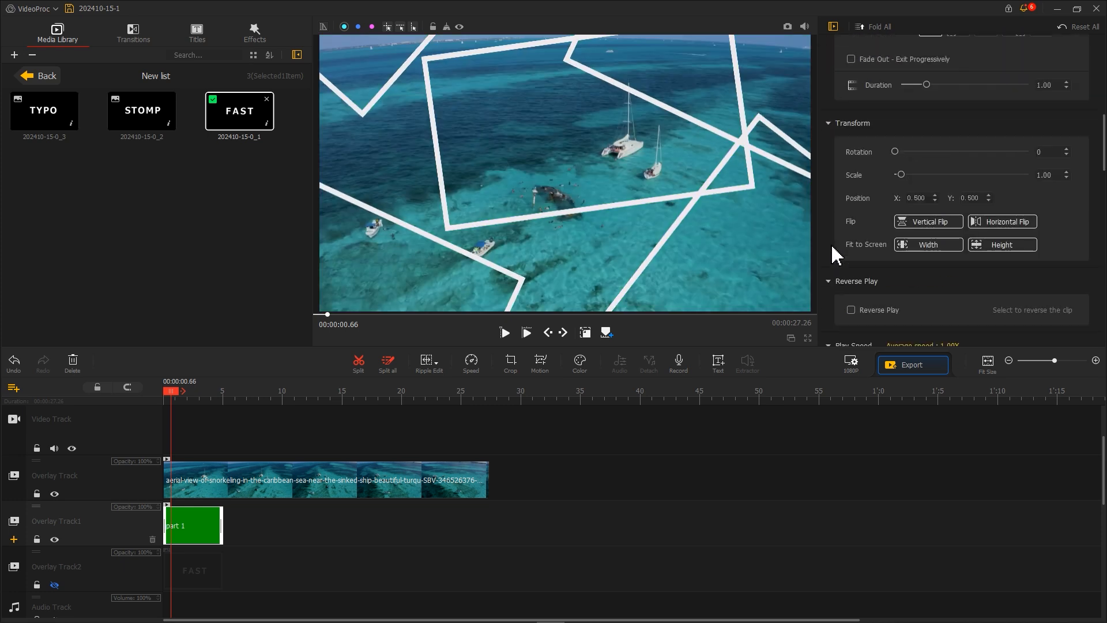
pyautogui.scroll(1, 836, 253)
pyautogui.click(1065, 196)
pyautogui.click(1065, 195)
pyautogui.click(1065, 196)
pyautogui.click(1064, 195)
pyautogui.click(1065, 196)
pyautogui.click(1065, 195)
pyautogui.click(1065, 195)
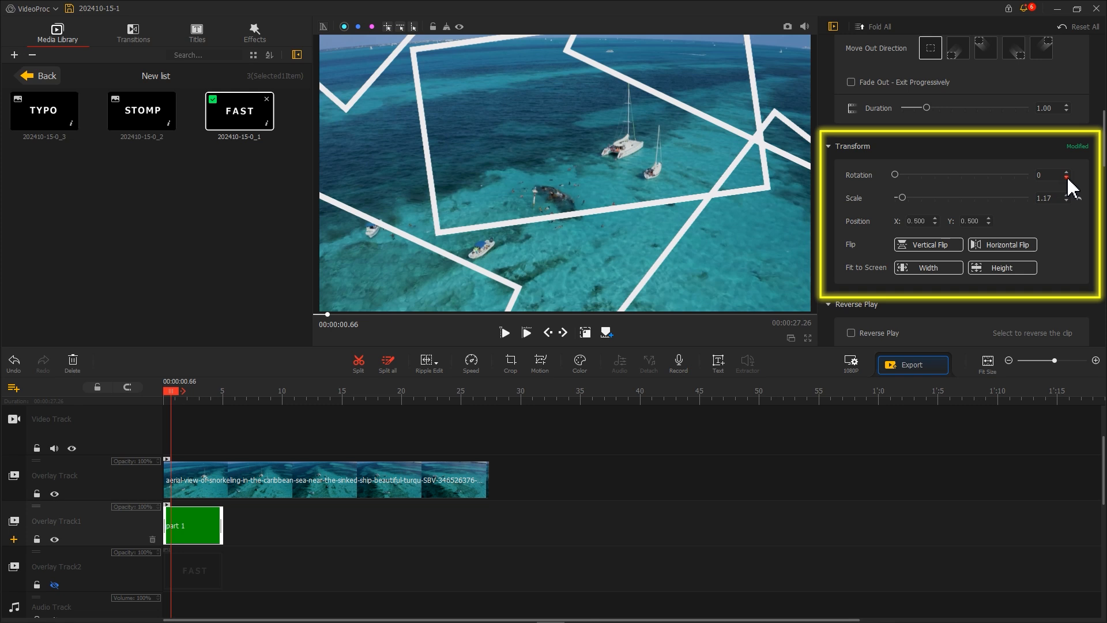
# - Set the rotation of the part 1 frame animation to 3 degrees
pyautogui.click(1066, 172)
pyautogui.click(1067, 172)
pyautogui.click(1066, 172)
pyautogui.click(1066, 172)
pyautogui.click(1066, 171)
pyautogui.click(1066, 172)
pyautogui.click(1066, 172)
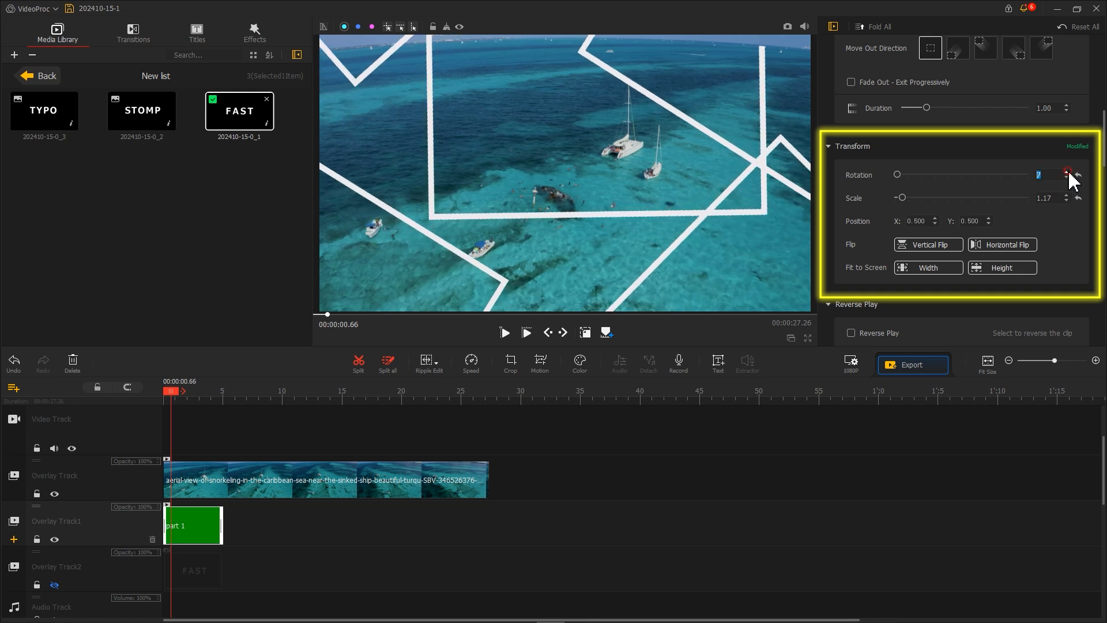
pyautogui.click(1066, 178)
pyautogui.click(1066, 177)
pyautogui.click(1066, 178)
pyautogui.click(1066, 178)
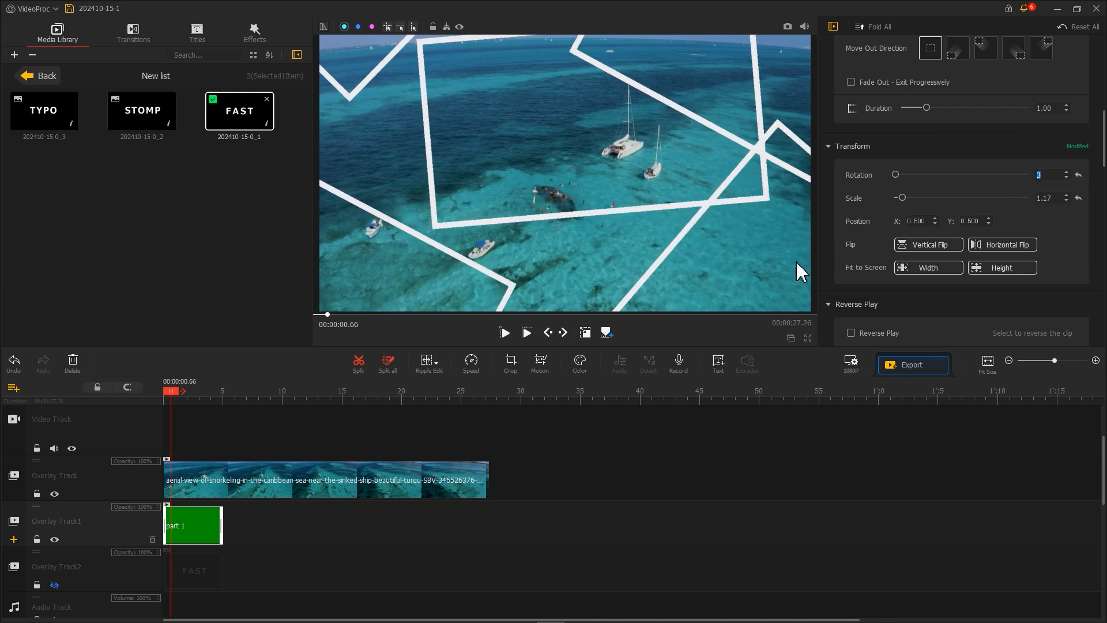
# - Show Overlay Track2 and set the FAST title clip's blend mode to Lighten
pyautogui.click(55, 585)
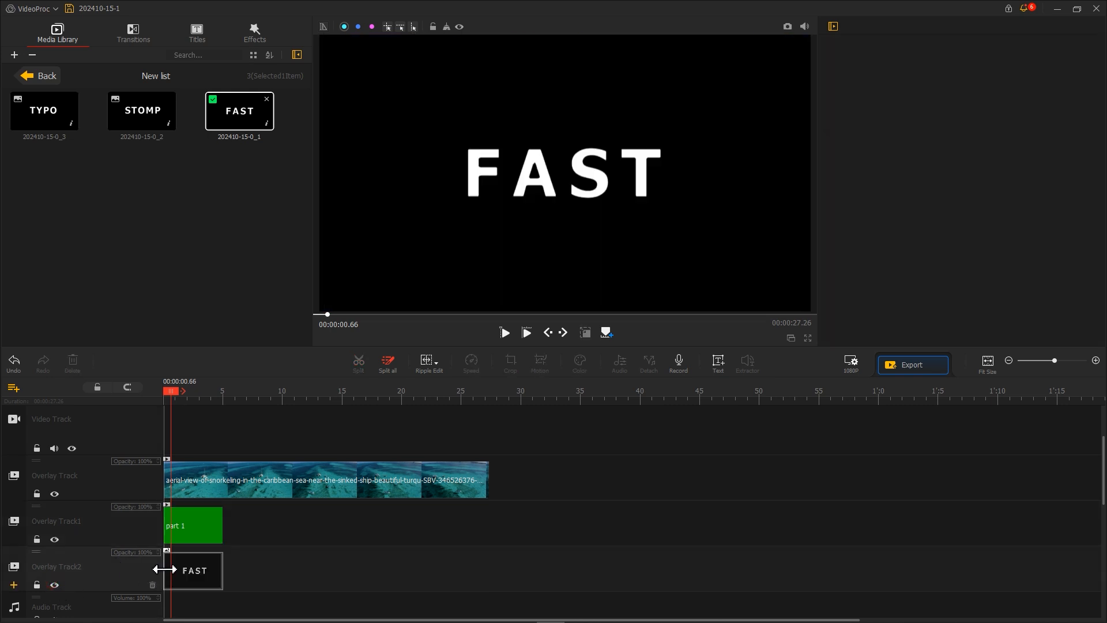
pyautogui.click(166, 569)
pyautogui.scroll(-6, 916, 271)
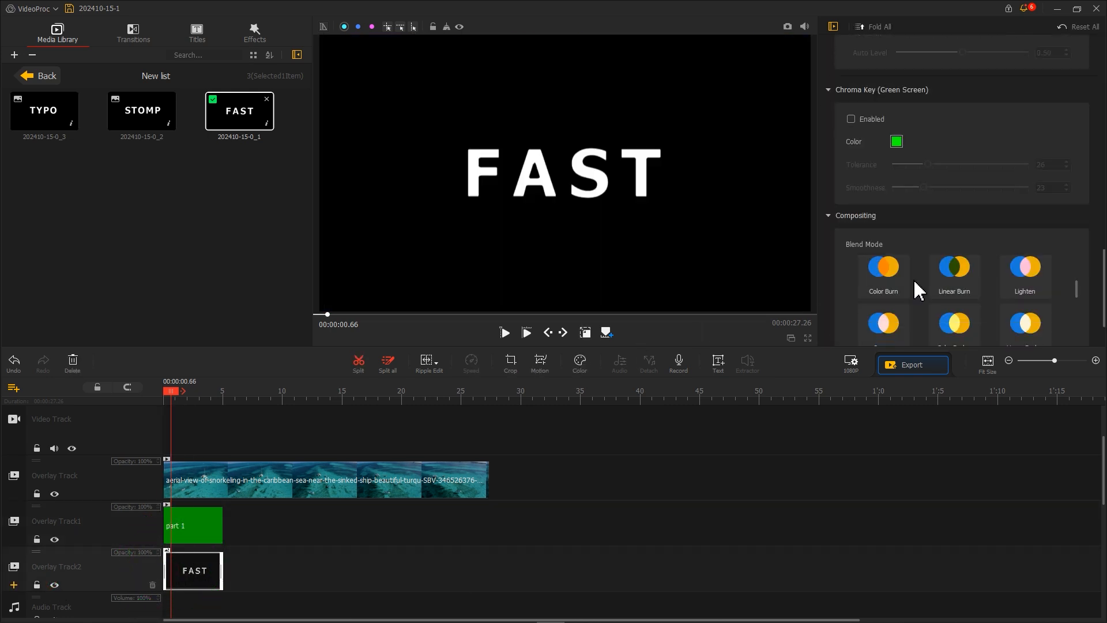
pyautogui.click(1020, 290)
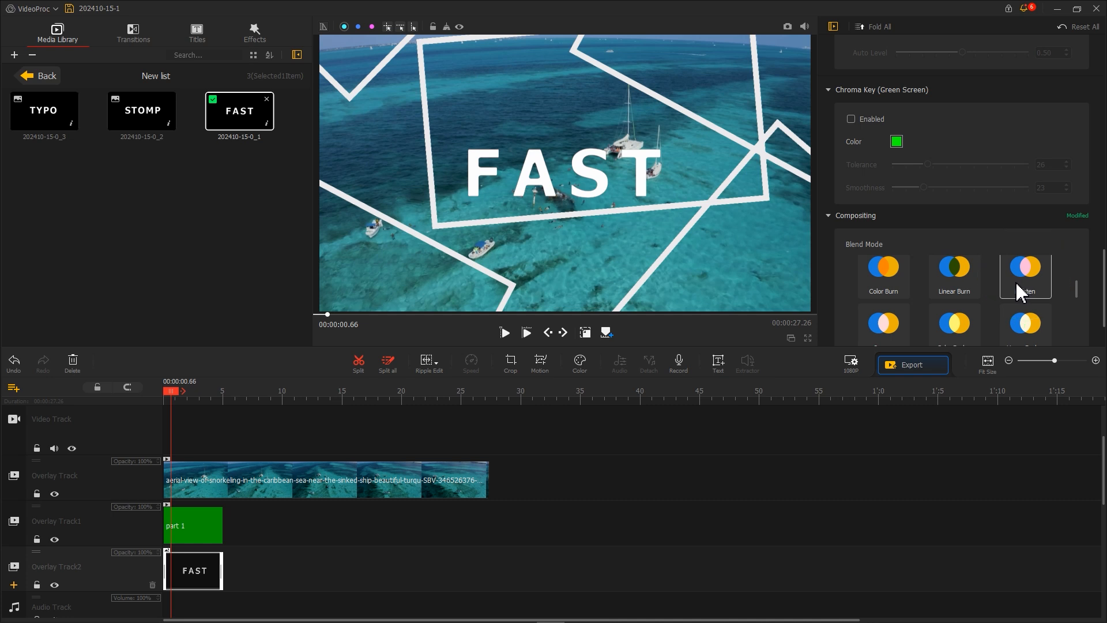
# - Add a motion keyframe at the start of the FAST clip and shrink its frame to about 3x2 inside the letter A
pyautogui.click(546, 364)
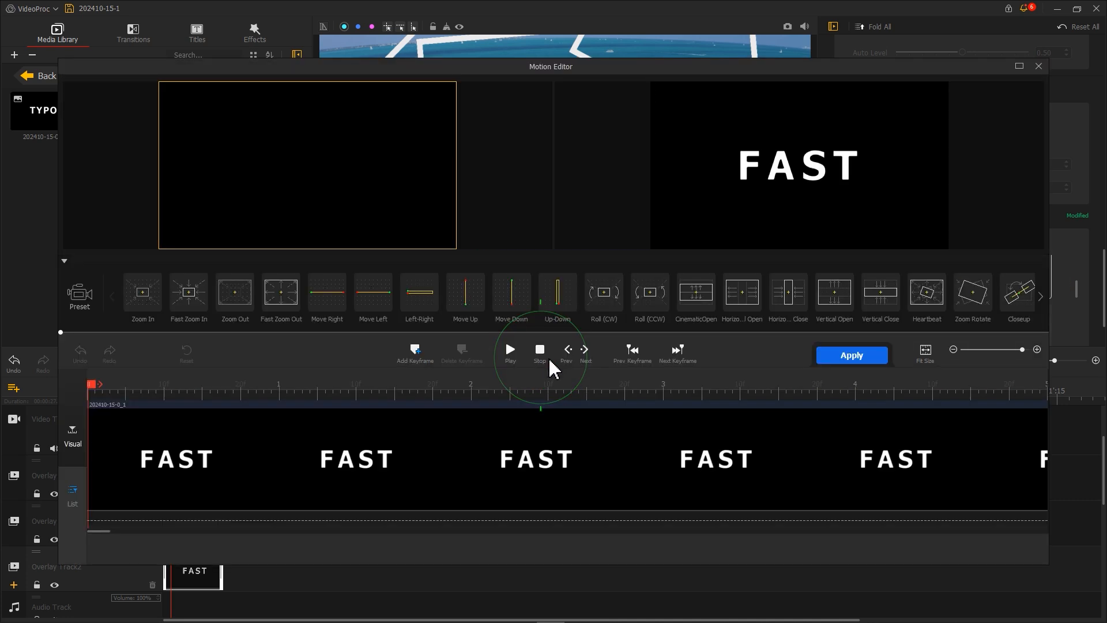
pyautogui.click(423, 356)
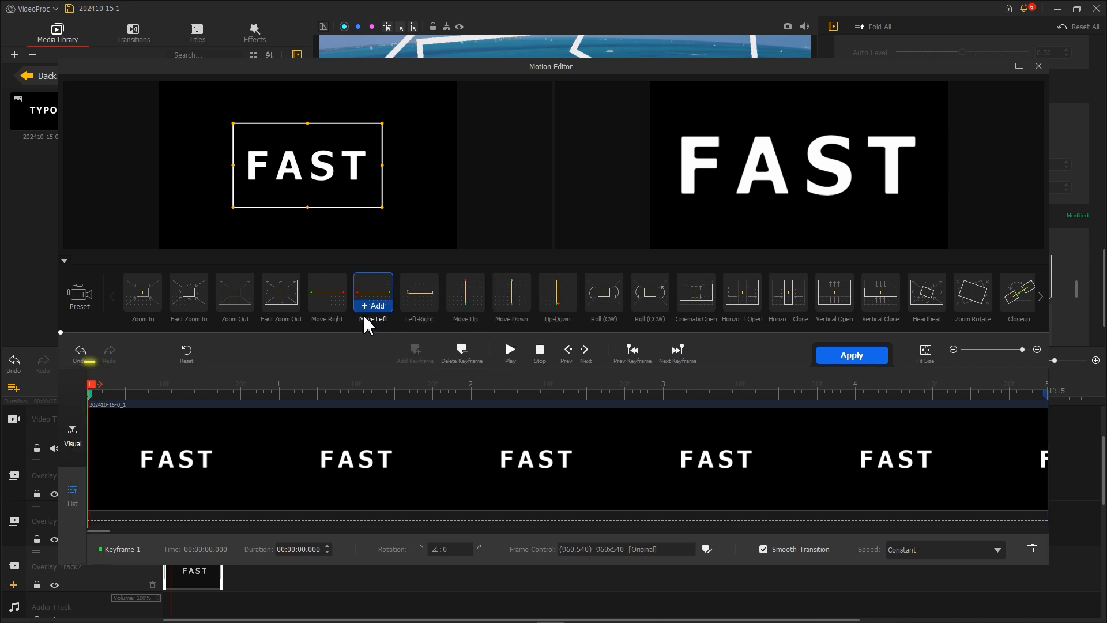
pyautogui.moveTo(289, 188); pyautogui.dragTo(353, 155)
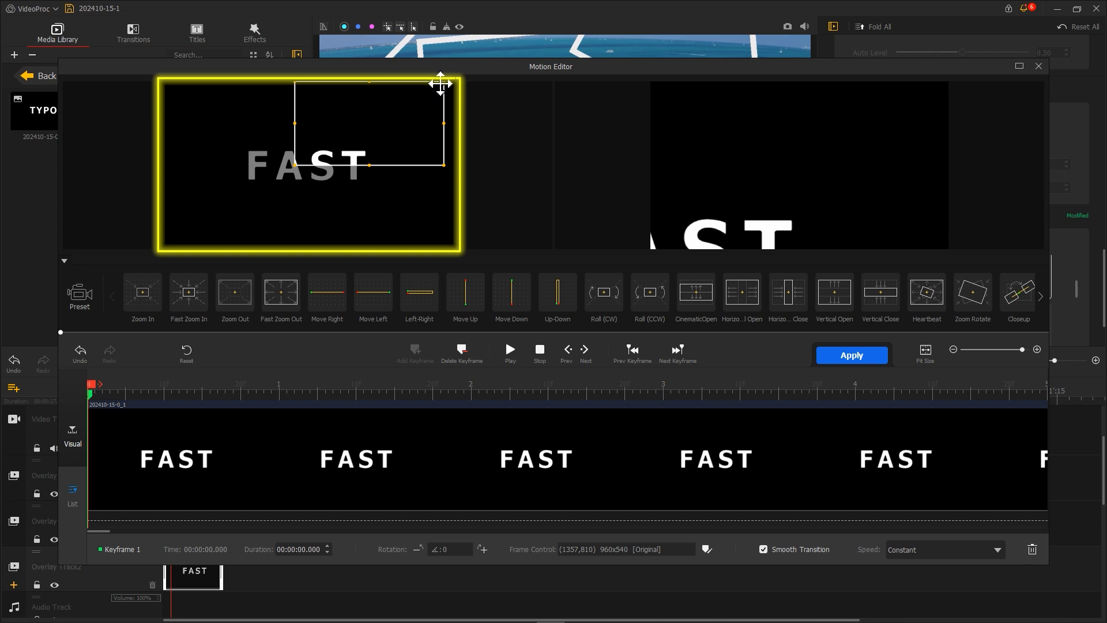
pyautogui.moveTo(442, 83); pyautogui.dragTo(293, 171)
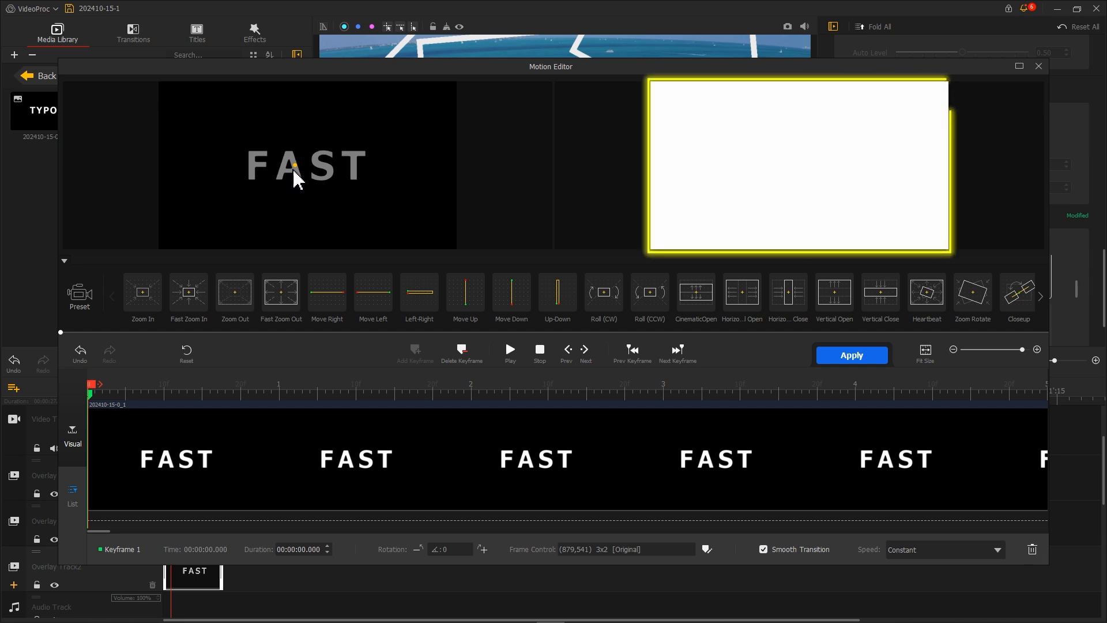
# - Set the rotation of the FAST title's first motion keyframe to 60 degrees
pyautogui.click(453, 551)
pyautogui.press('BackSpace')
pyautogui.write('60')
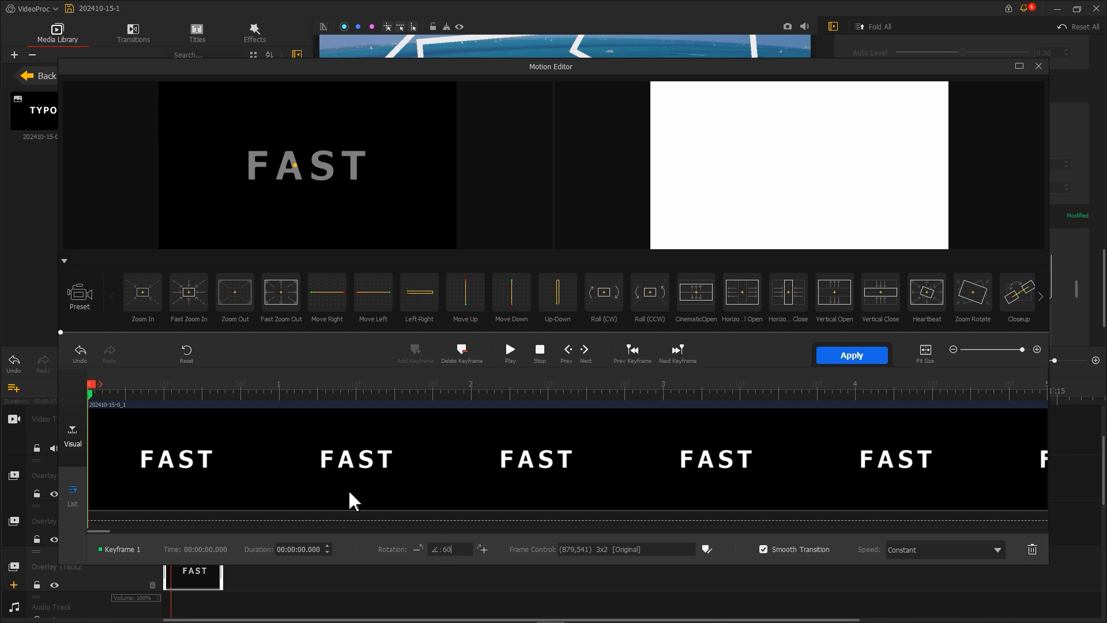
# - Add a second motion keyframe at 1 second with its frame enlarged to the full 1920x1080 and its rotation at 0
pyautogui.moveTo(100, 394); pyautogui.dragTo(282, 387)
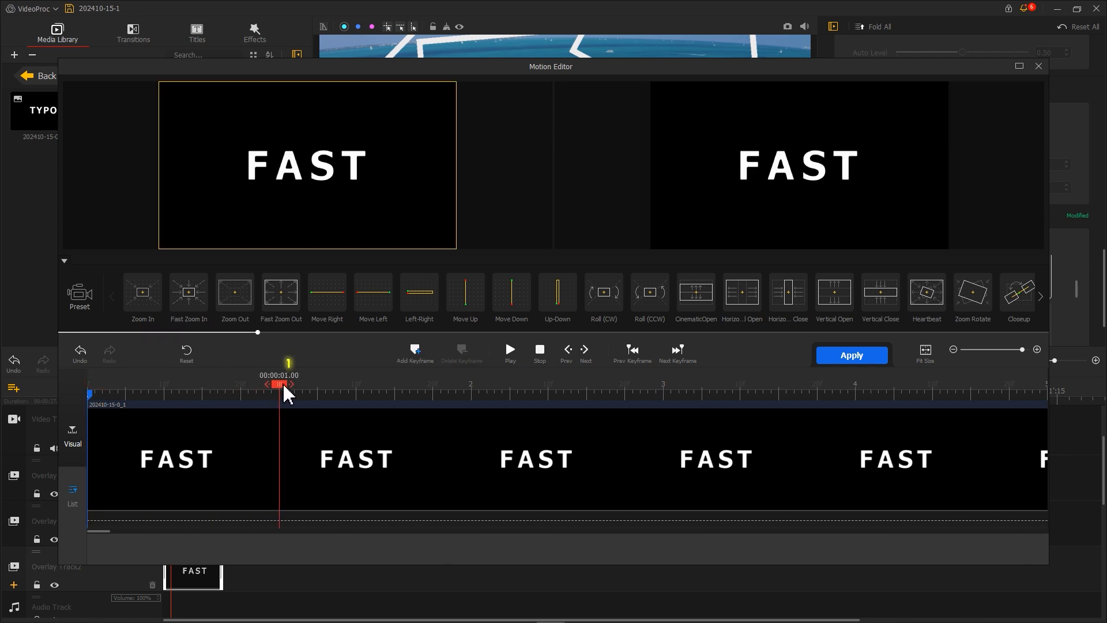
pyautogui.click(415, 350)
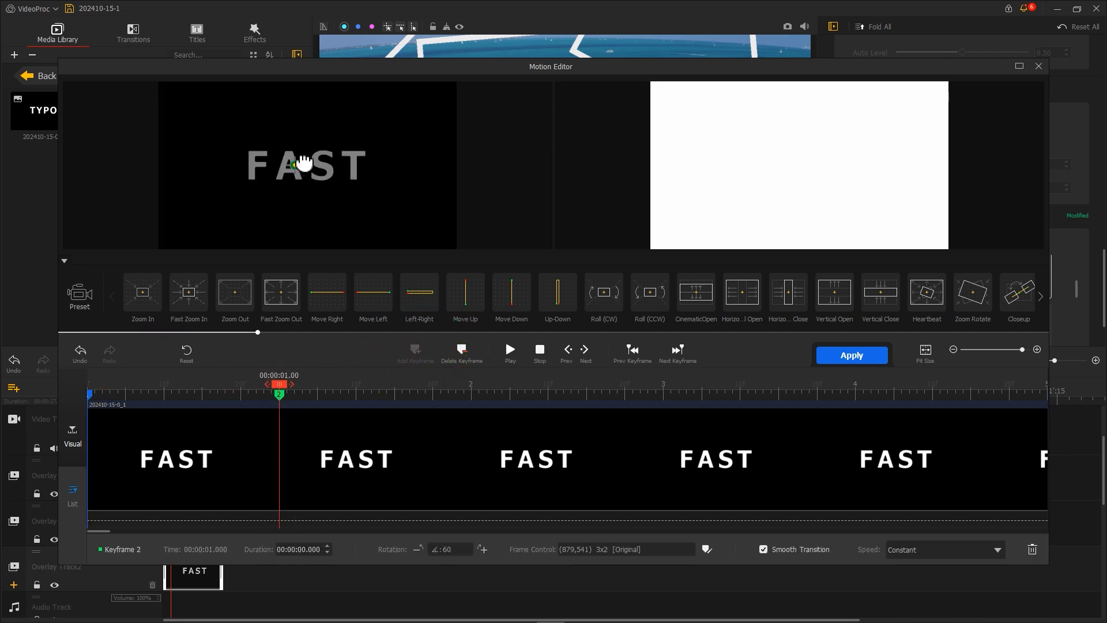
pyautogui.moveTo(297, 167); pyautogui.dragTo(430, 96)
# - Set the second keyframe's speed to Speed Up and apply the motion to the FAST clip
pyautogui.click(940, 550)
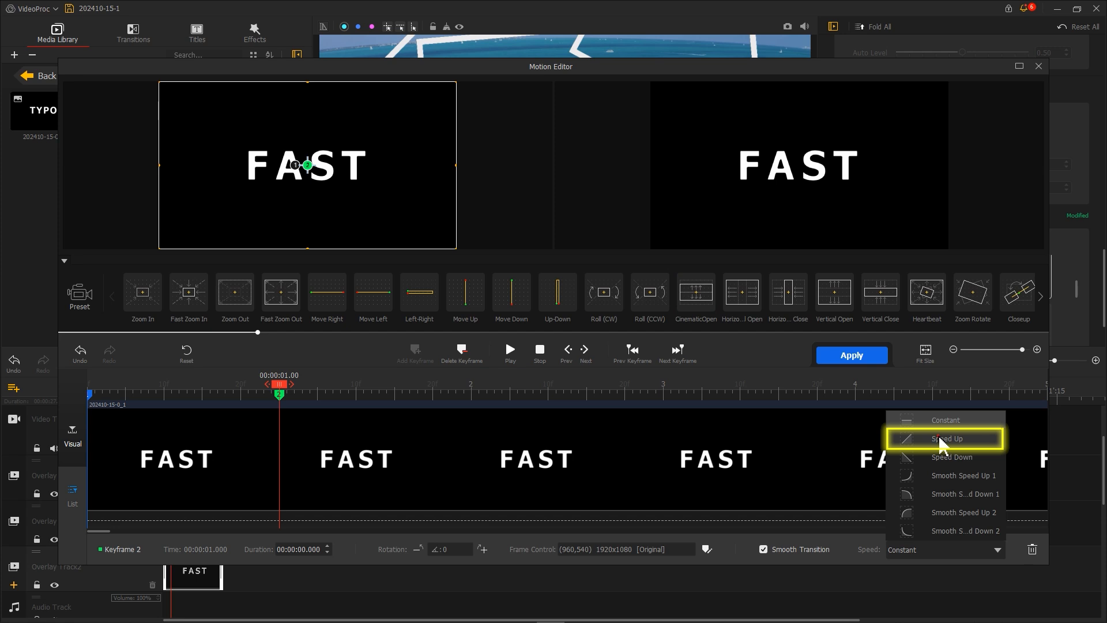
pyautogui.click(941, 441)
pyautogui.click(848, 355)
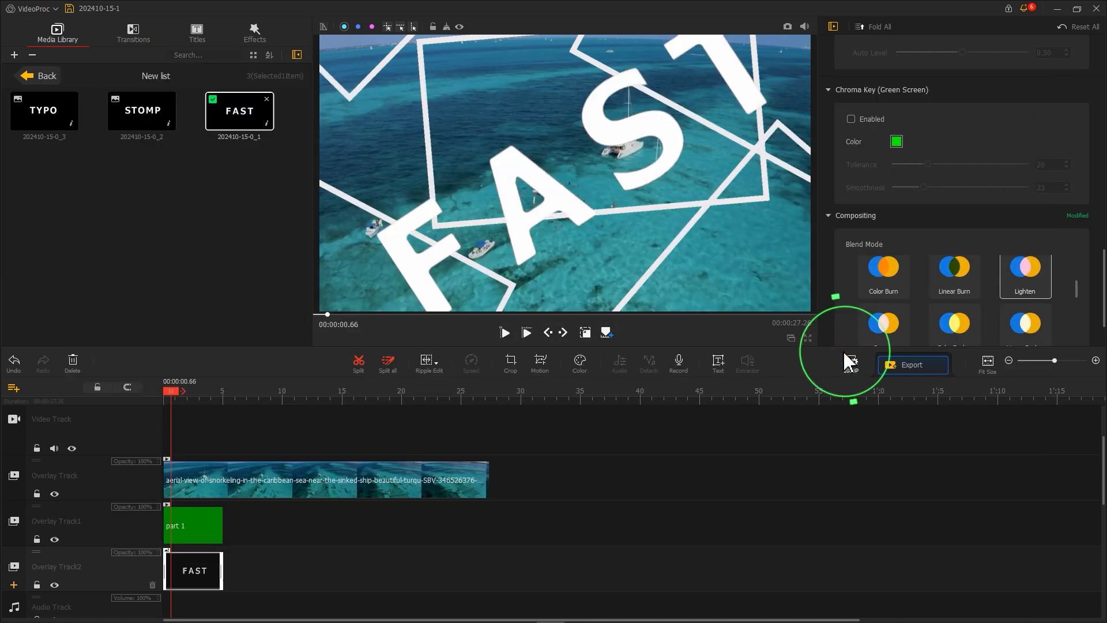
# - Enable a progressive fade-in on the FAST title clip with a duration of about 0.48 seconds
pyautogui.scroll(6, 830, 256)
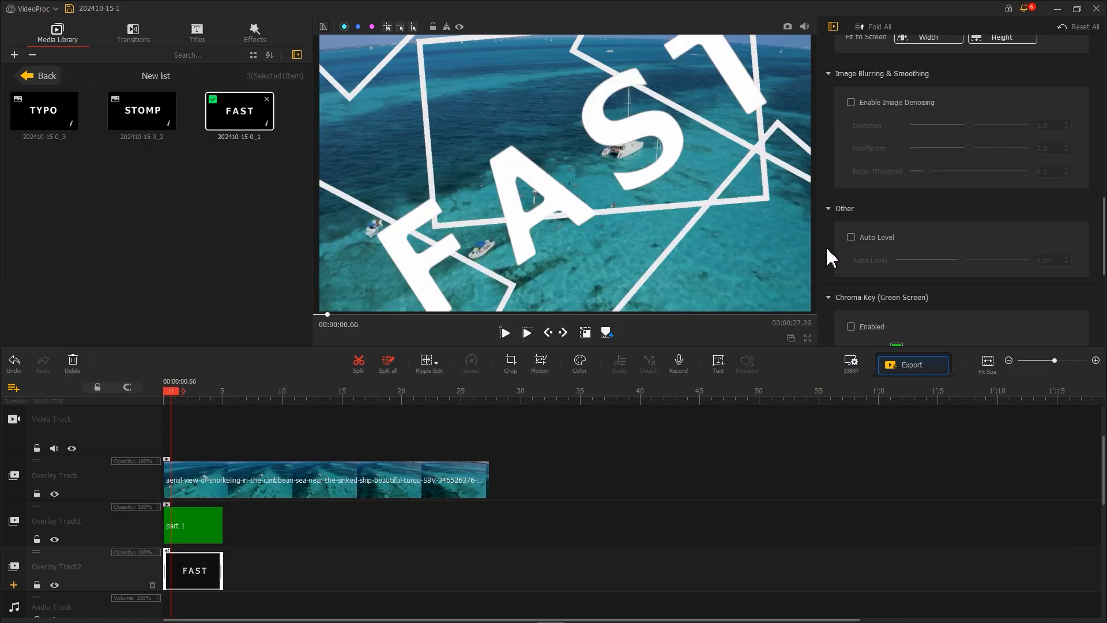
pyautogui.scroll(2, 829, 255)
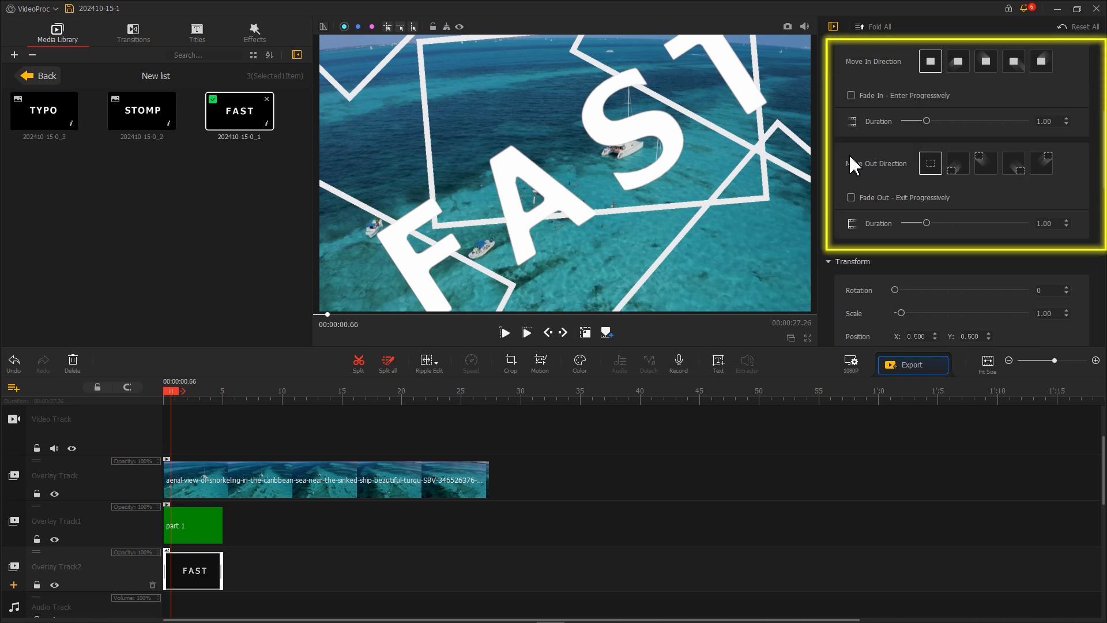
pyautogui.click(853, 95)
pyautogui.moveTo(925, 122); pyautogui.dragTo(915, 123)
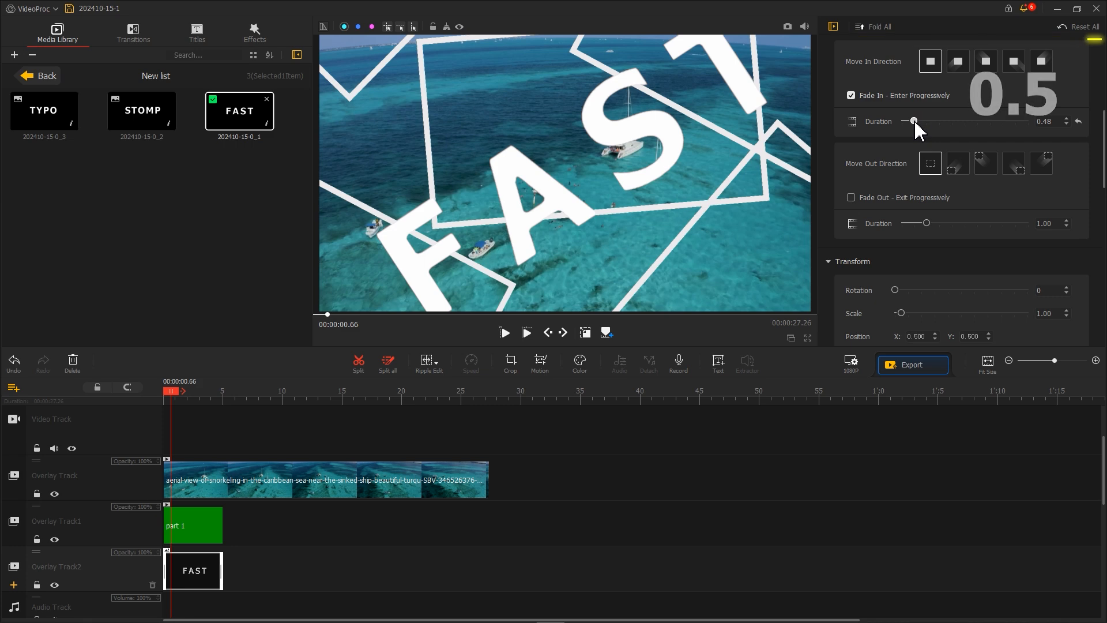
# - Examine how the STOMP and TYPO sections are layered and staggered across the lower overlay tracks
pyautogui.click(470, 466)
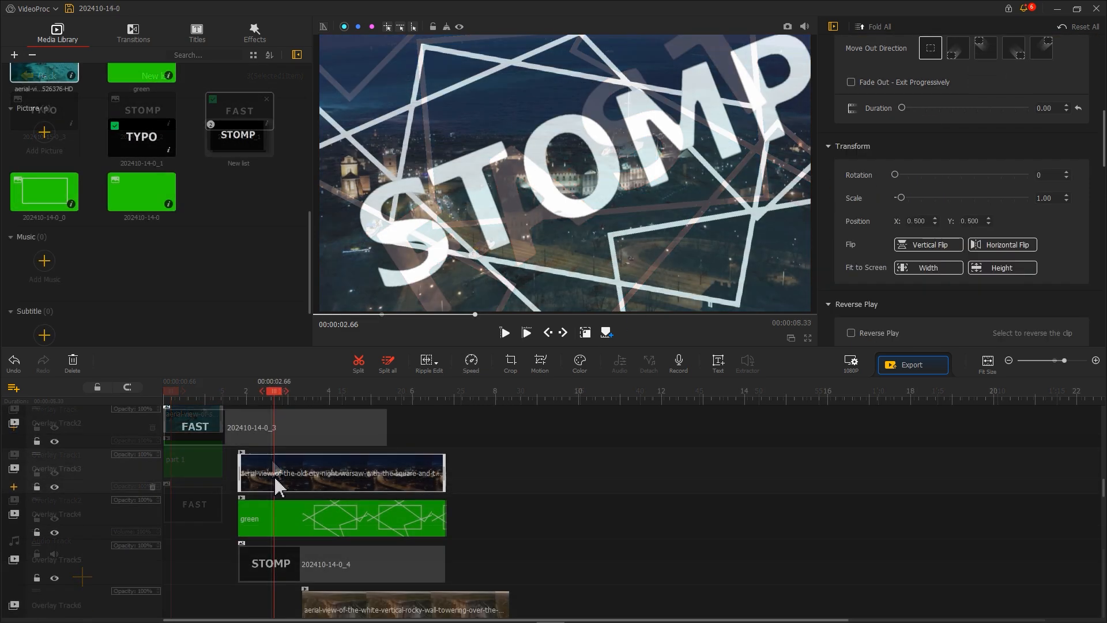
pyautogui.scroll(-3, 444, 495)
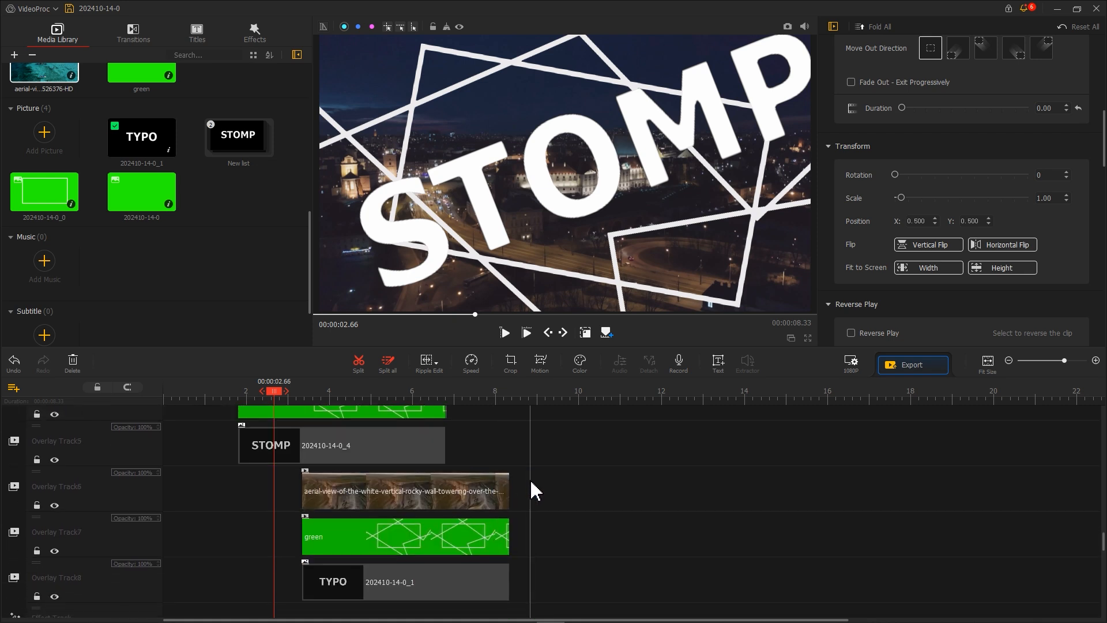